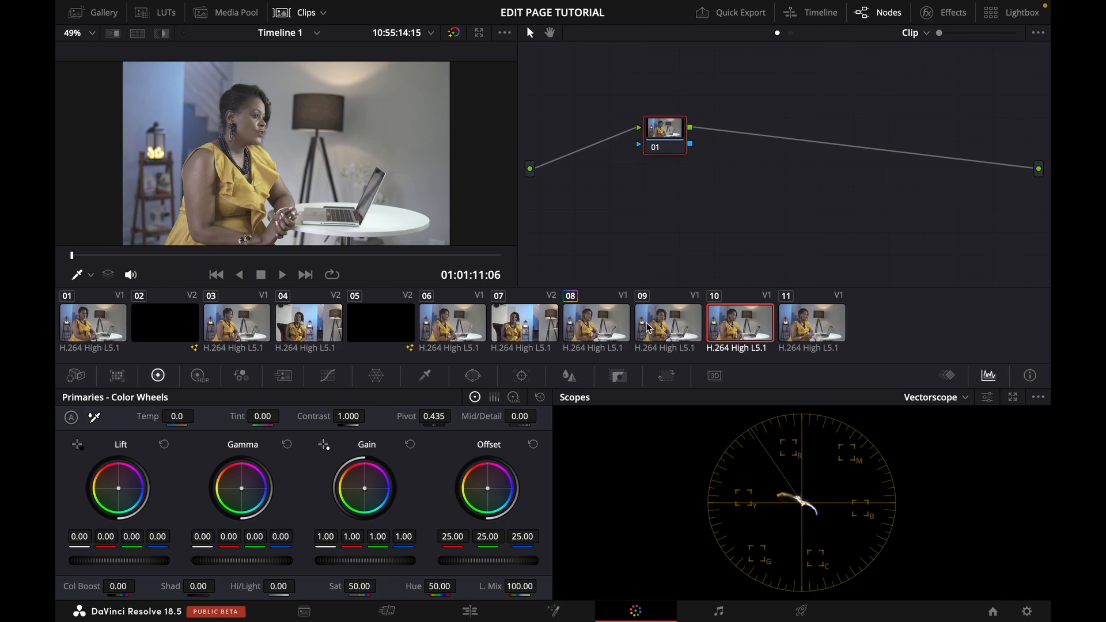
- Compare clips 08, 09 and 10 of the timeline by viewing them in turn
{"action": "left_click", "coordinate": [663, 323]}
{"action": "left_click", "coordinate": [746, 328]}
{"action": "left_click", "coordinate": [660, 328]}
{"action": "left_click", "coordinate": [605, 330]}
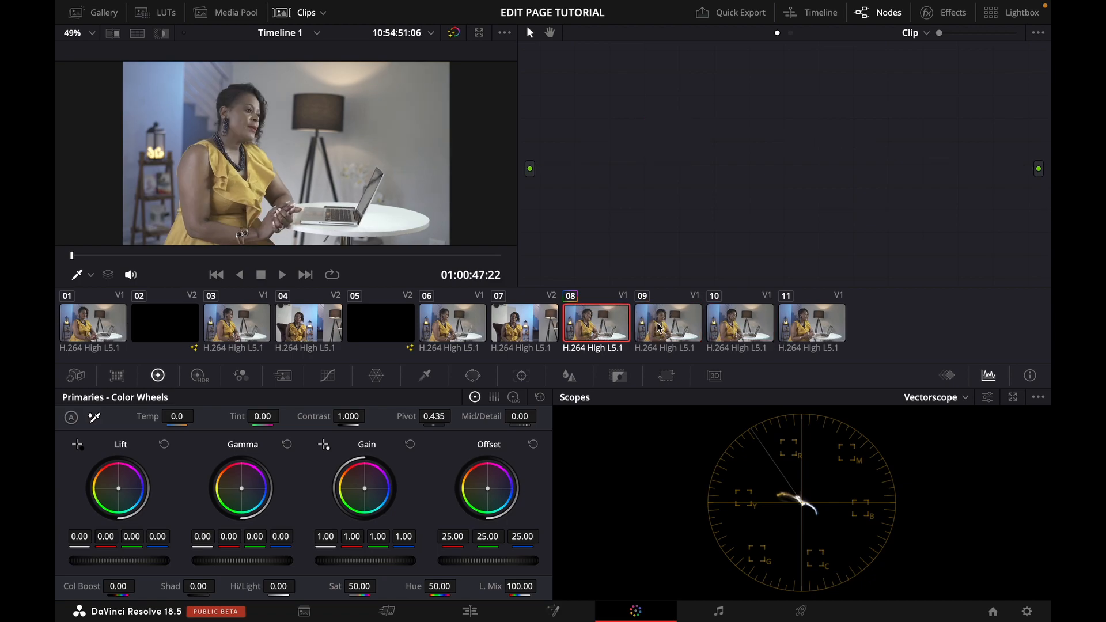
{"action": "left_click", "coordinate": [665, 327]}
{"action": "left_click", "coordinate": [589, 339]}
{"action": "left_click", "coordinate": [663, 331]}
- Select clip 10 and move its node 01 slightly up and to the left in the node graph
{"action": "left_click", "coordinate": [737, 328]}
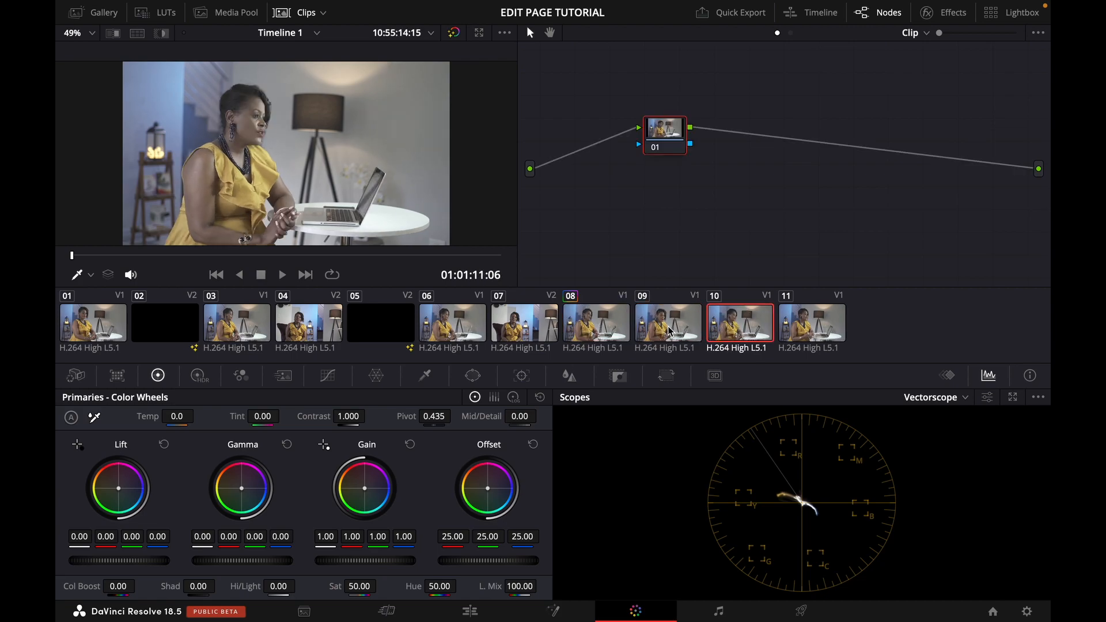
{"action": "left_click_drag", "start_coordinate": [666, 144], "coordinate": [635, 121]}
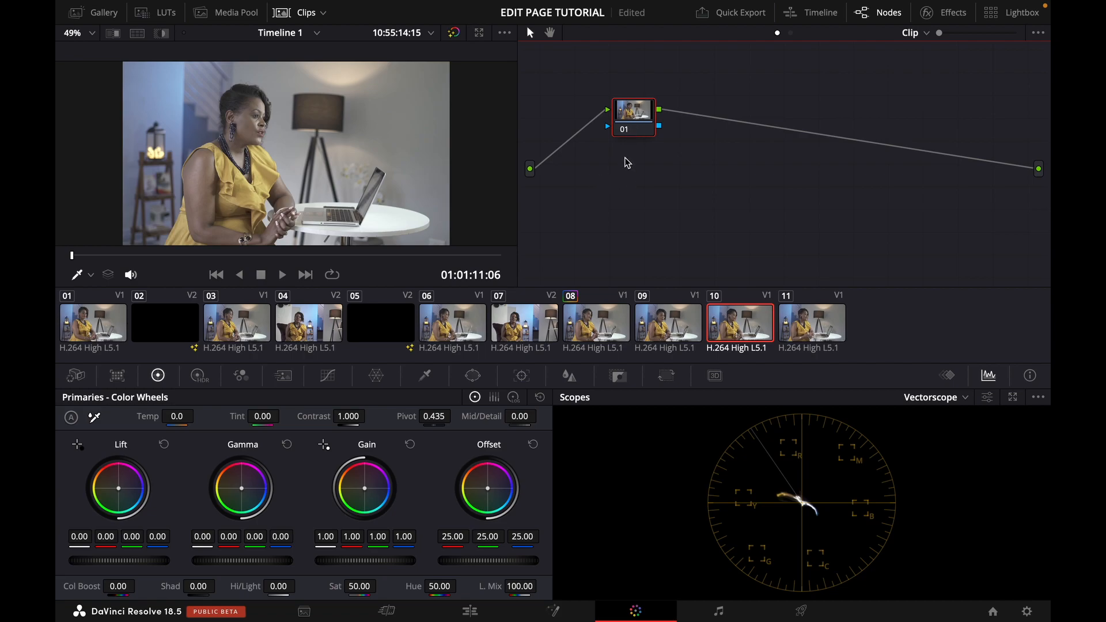
- Add two serial nodes after node 01 and undo both additions
{"action": "right_click", "coordinate": [634, 110]}
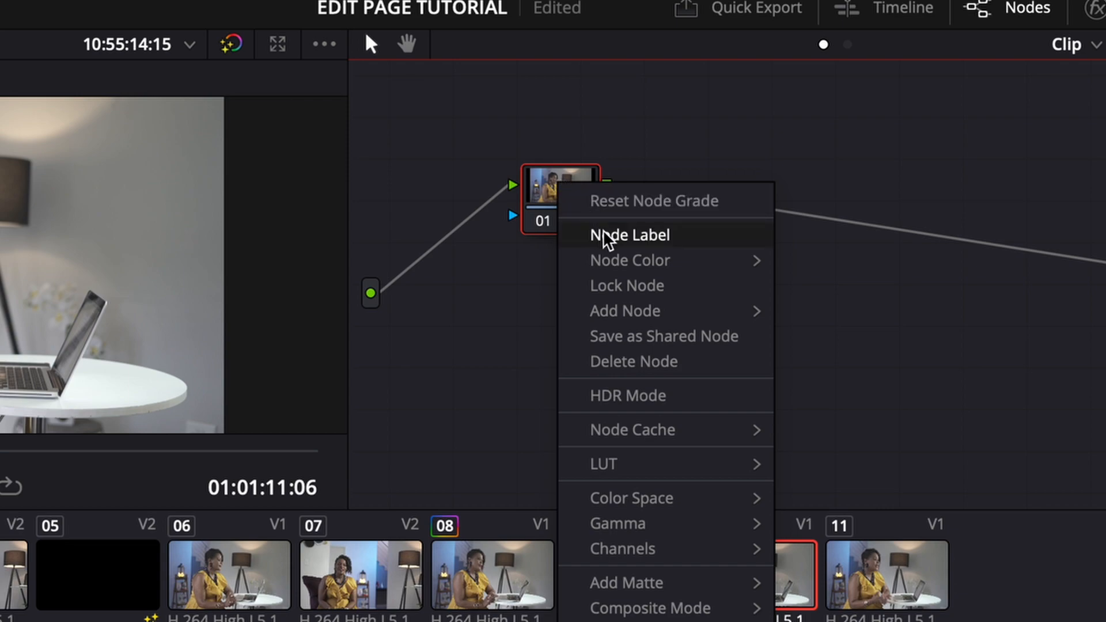
{"action": "mouse_move", "coordinate": [624, 314]}
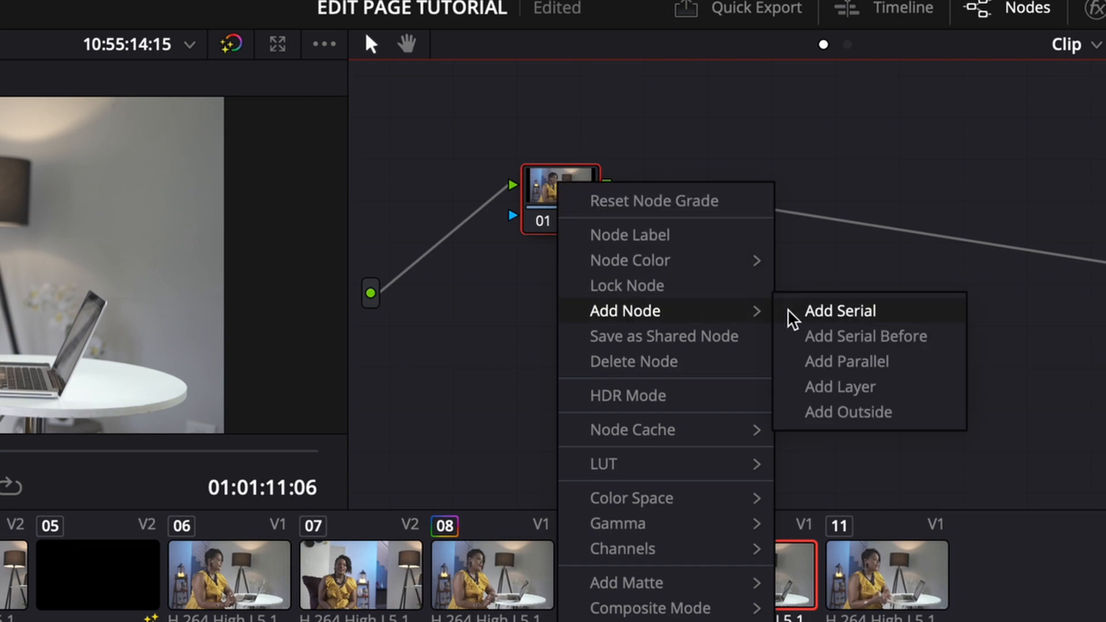
{"action": "left_click", "coordinate": [851, 314]}
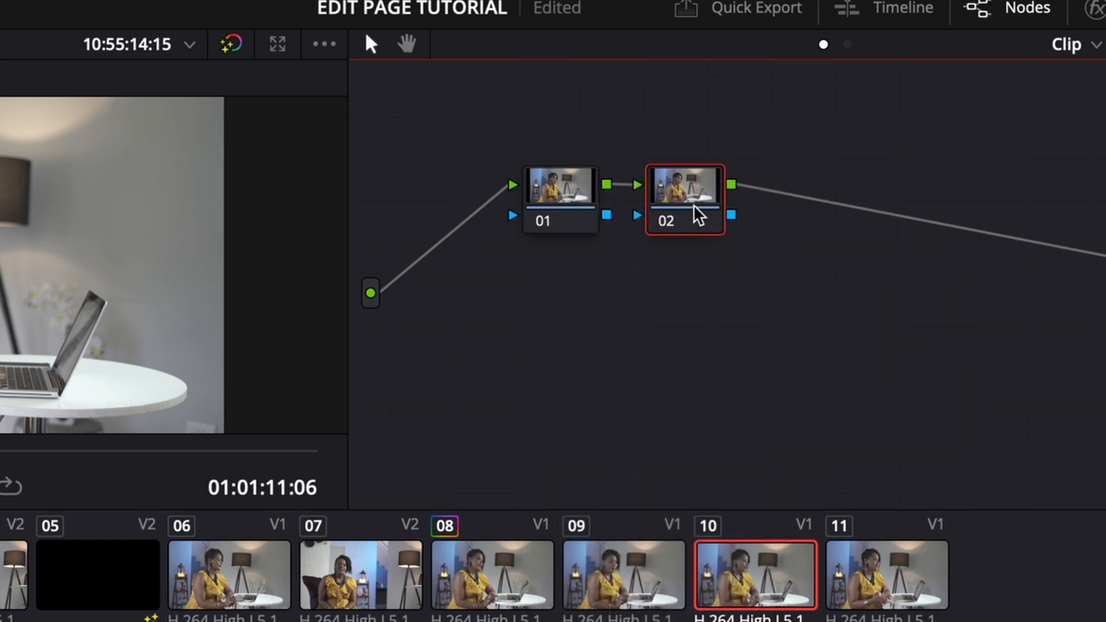
{"action": "right_click", "coordinate": [692, 191]}
{"action": "mouse_move", "coordinate": [749, 319]}
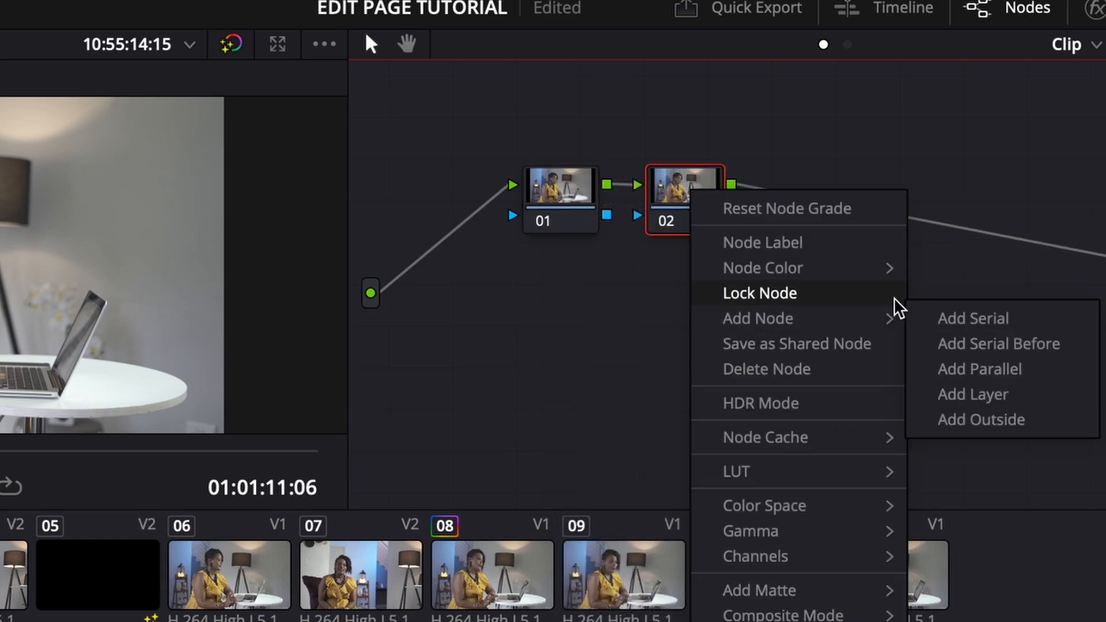
{"action": "left_click", "coordinate": [967, 320]}
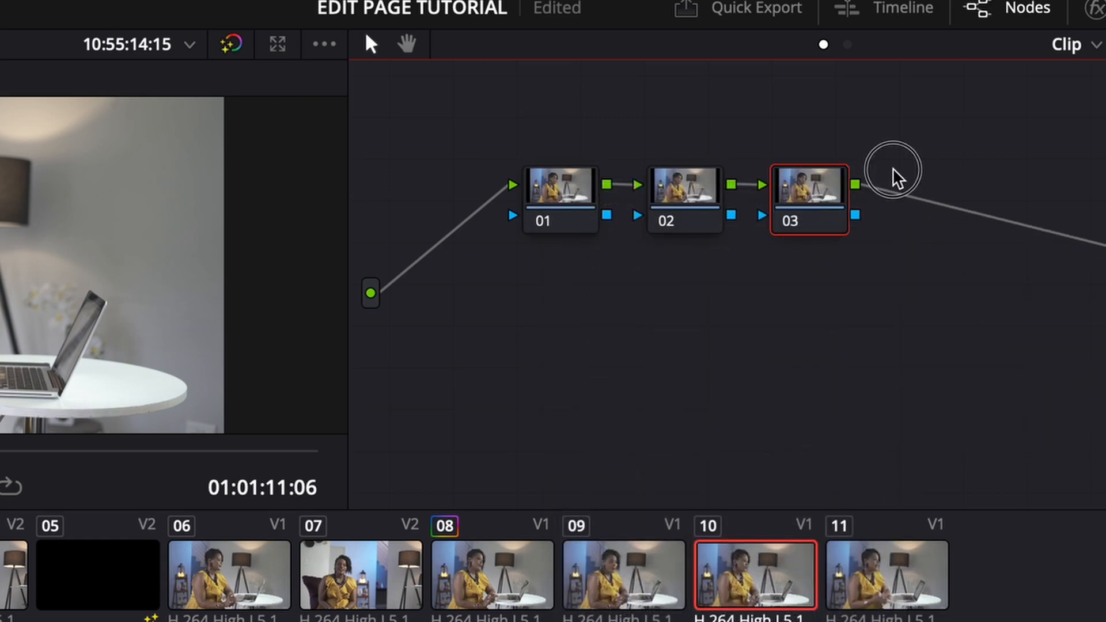
{"action": "key", "text": "ctrl+z"}
{"action": "key", "text": "ctrl+z"}
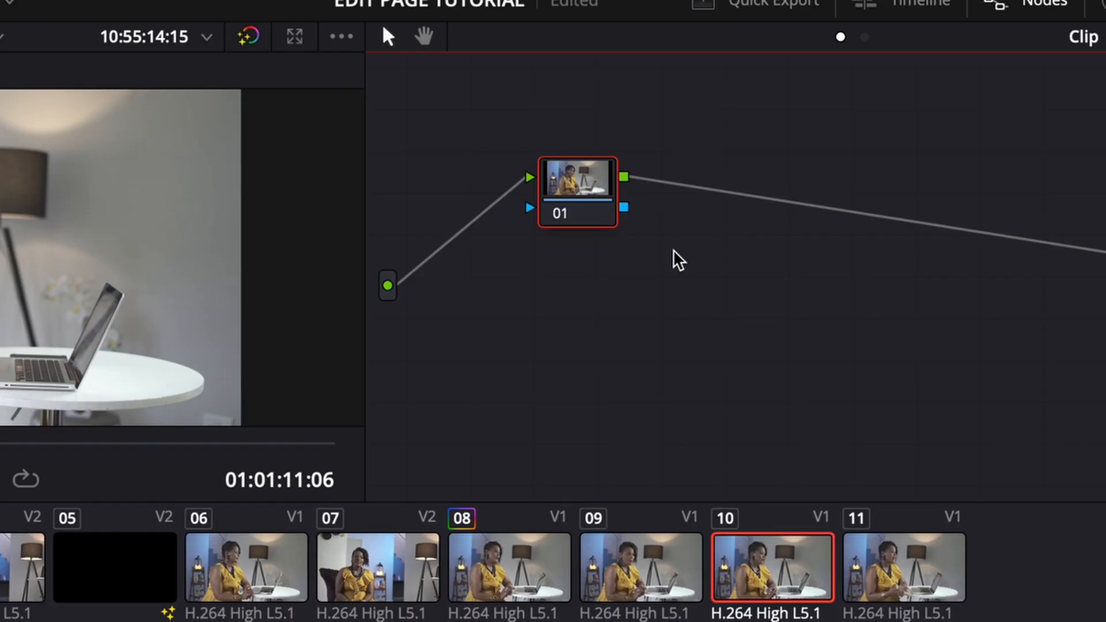
- Add three serial nodes after node 01, making a chain of four nodes
{"action": "key", "text": "alt+s"}
{"action": "key", "text": "alt+s"}
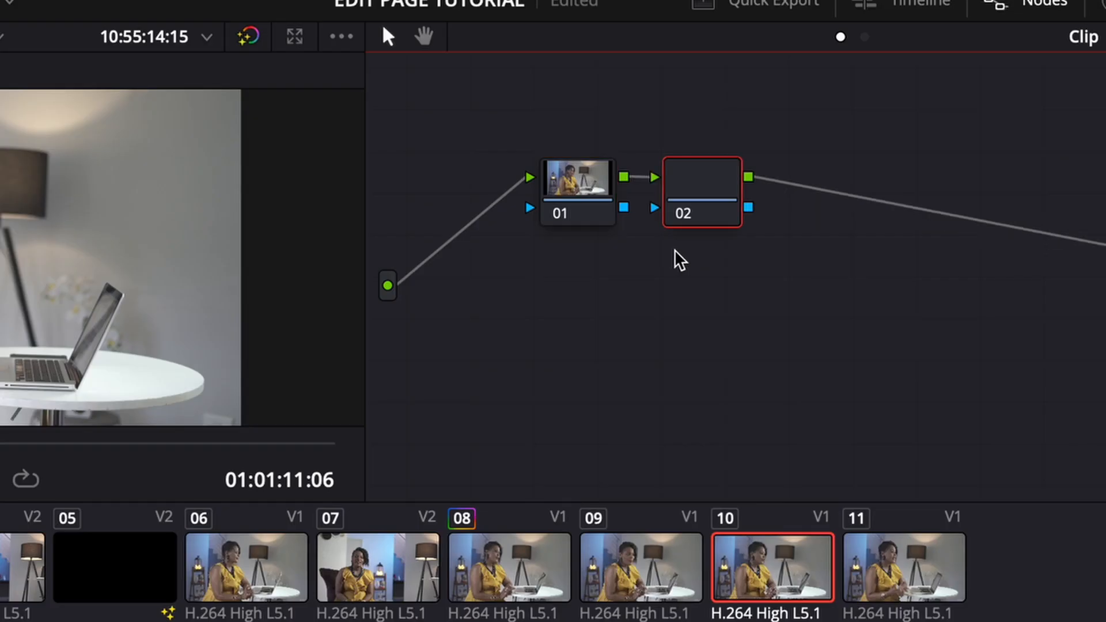
{"action": "key", "text": "alt+s"}
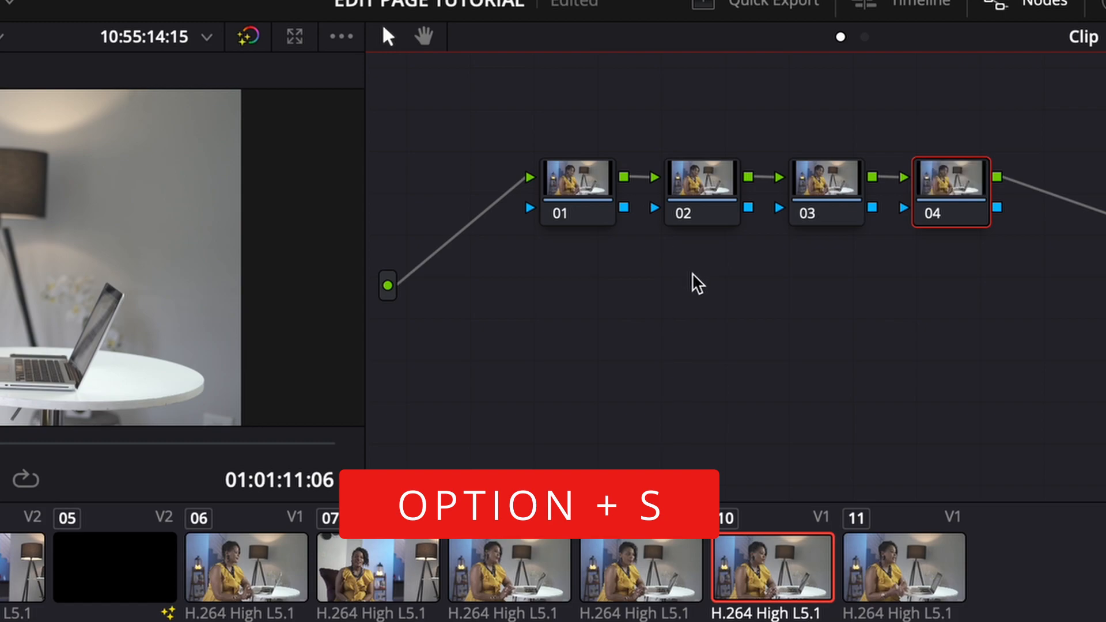
- Label node 01 as WB
{"action": "left_click", "coordinate": [586, 187]}
{"action": "right_click", "coordinate": [587, 187]}
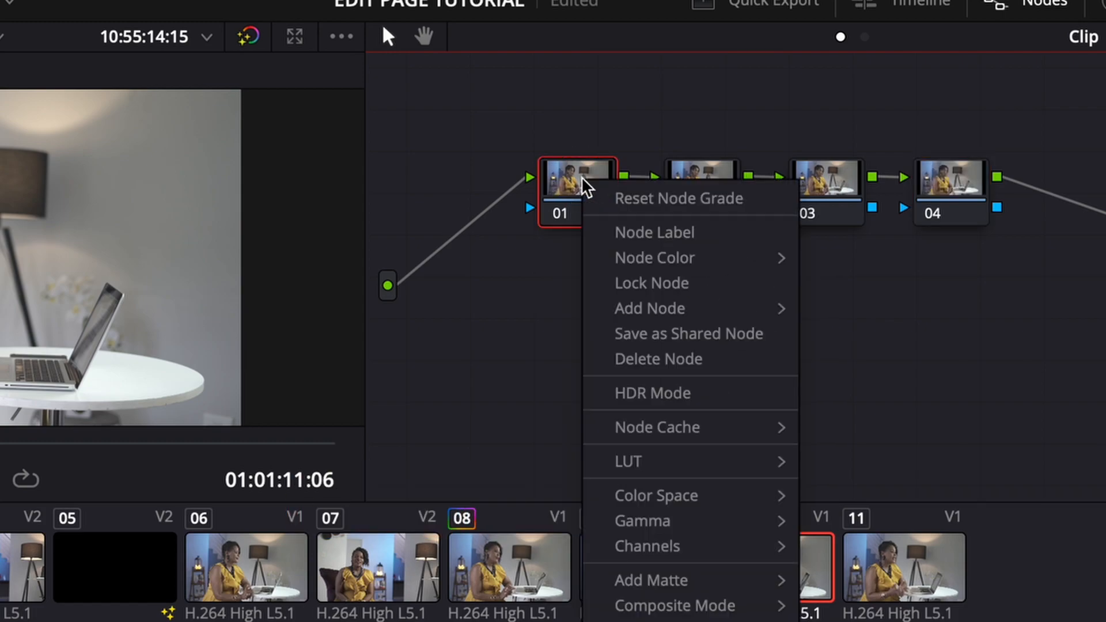
{"action": "left_click", "coordinate": [644, 234]}
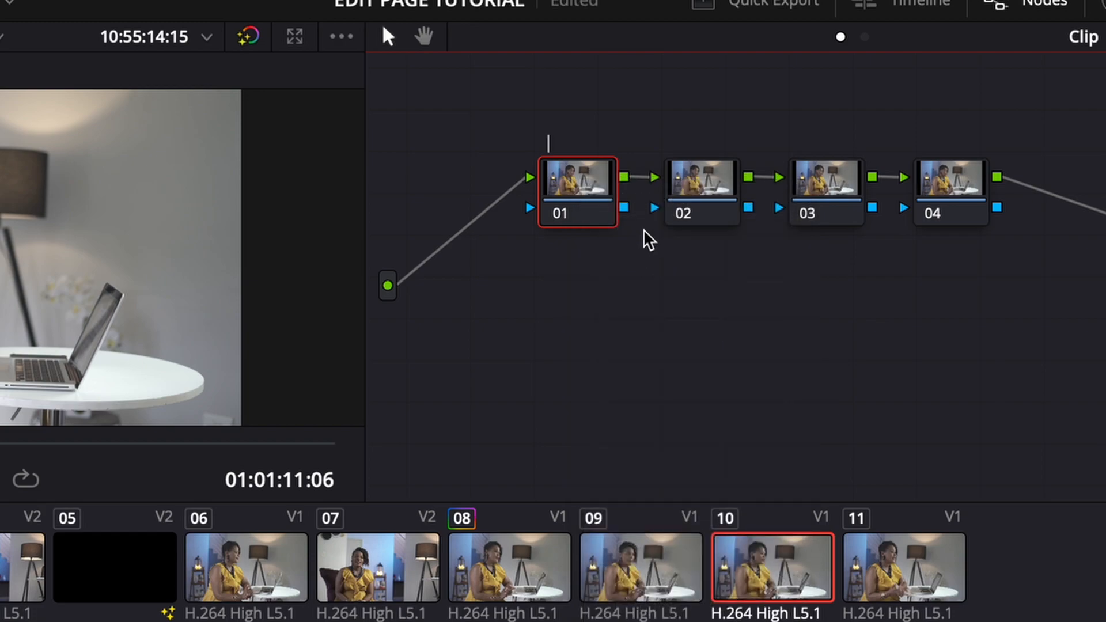
{"action": "type", "text": "WB"}
- Label node 02 as SAT
{"action": "left_click", "coordinate": [701, 178]}
{"action": "right_click", "coordinate": [703, 182]}
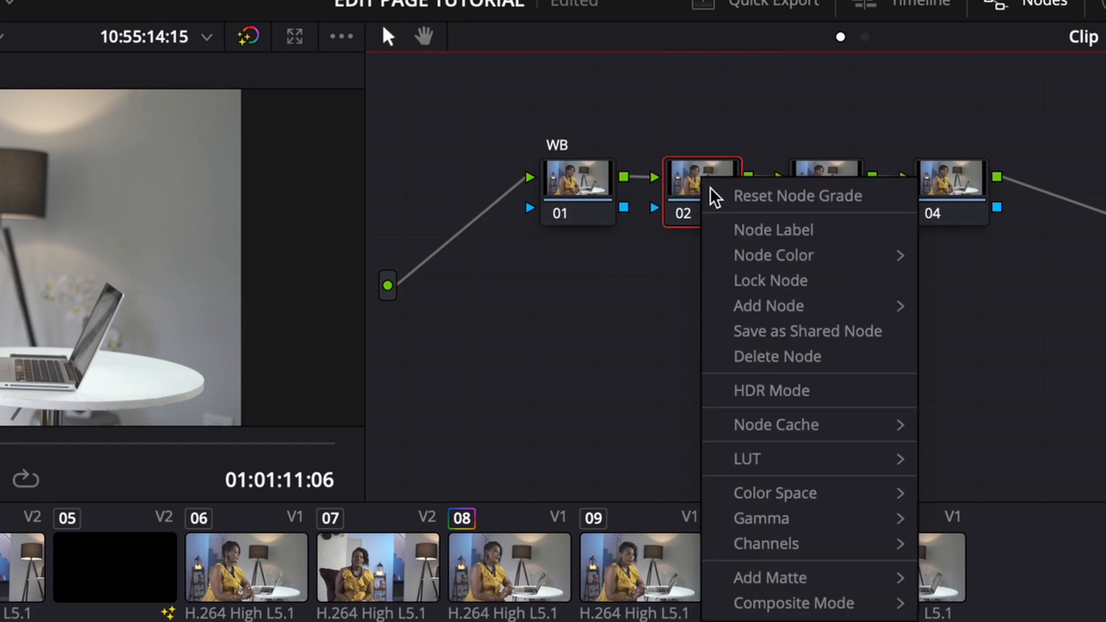
{"action": "left_click", "coordinate": [743, 231]}
{"action": "type", "text": "SAT"}
{"action": "left_click", "coordinate": [751, 296]}
- Label node 03 as CST
{"action": "left_click", "coordinate": [827, 183]}
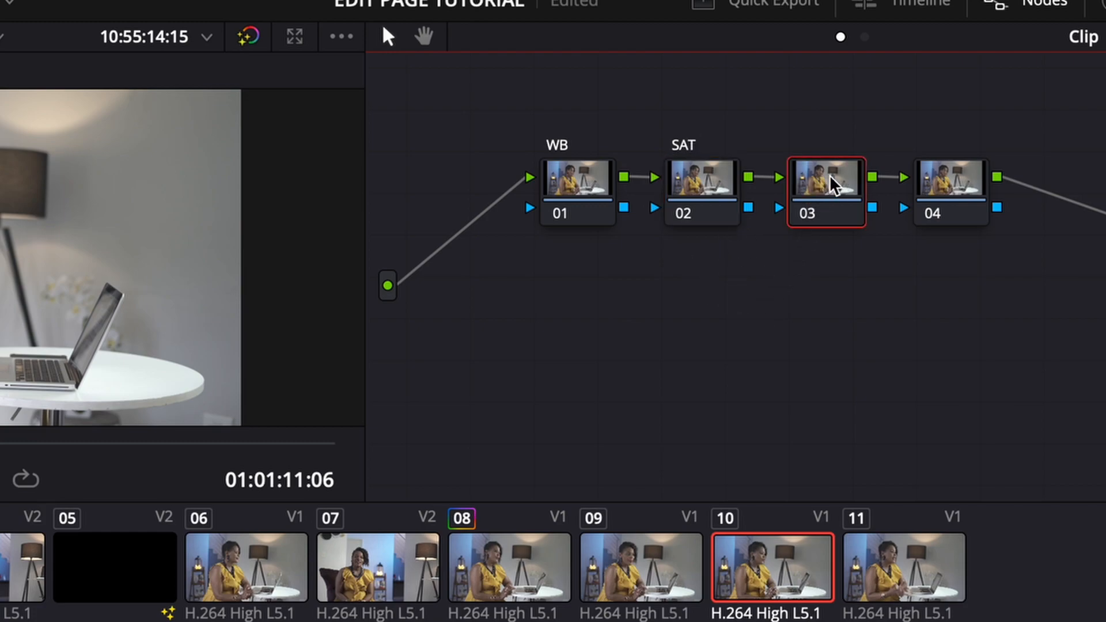
{"action": "right_click", "coordinate": [836, 180]}
{"action": "left_click", "coordinate": [896, 234]}
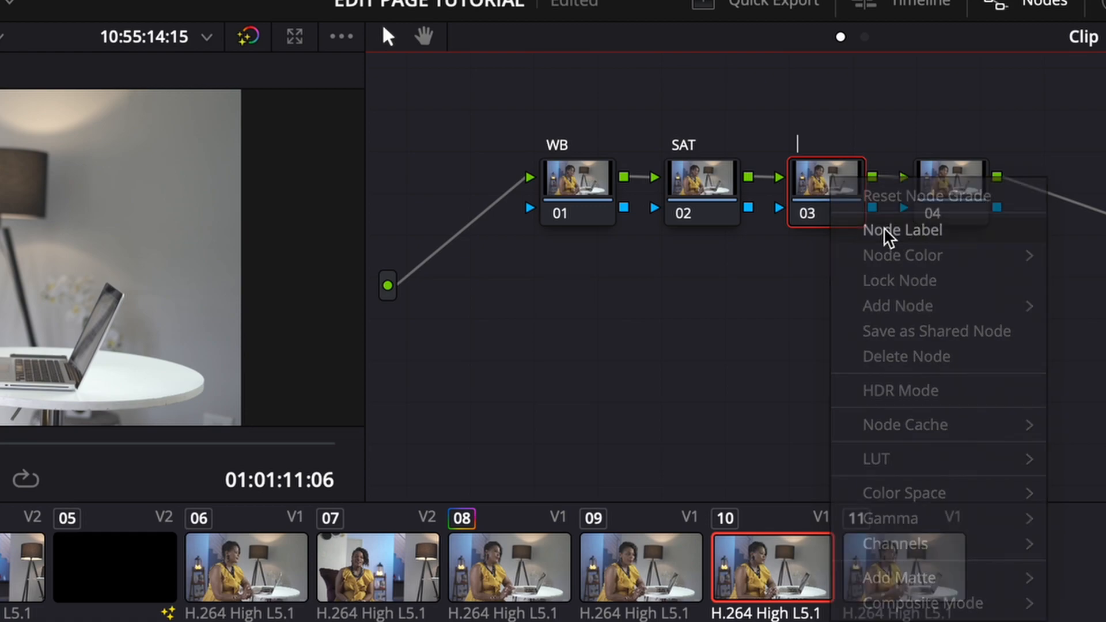
{"action": "type", "text": "CST"}
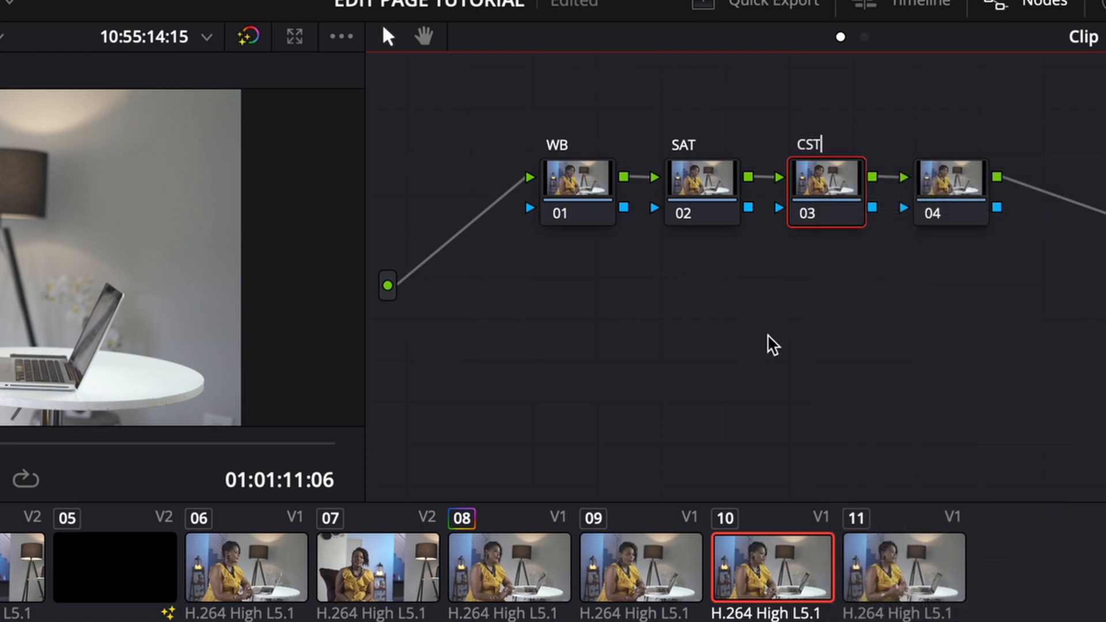
- Label node 04 as LOOK
{"action": "left_click", "coordinate": [960, 183]}
{"action": "right_click", "coordinate": [961, 183]}
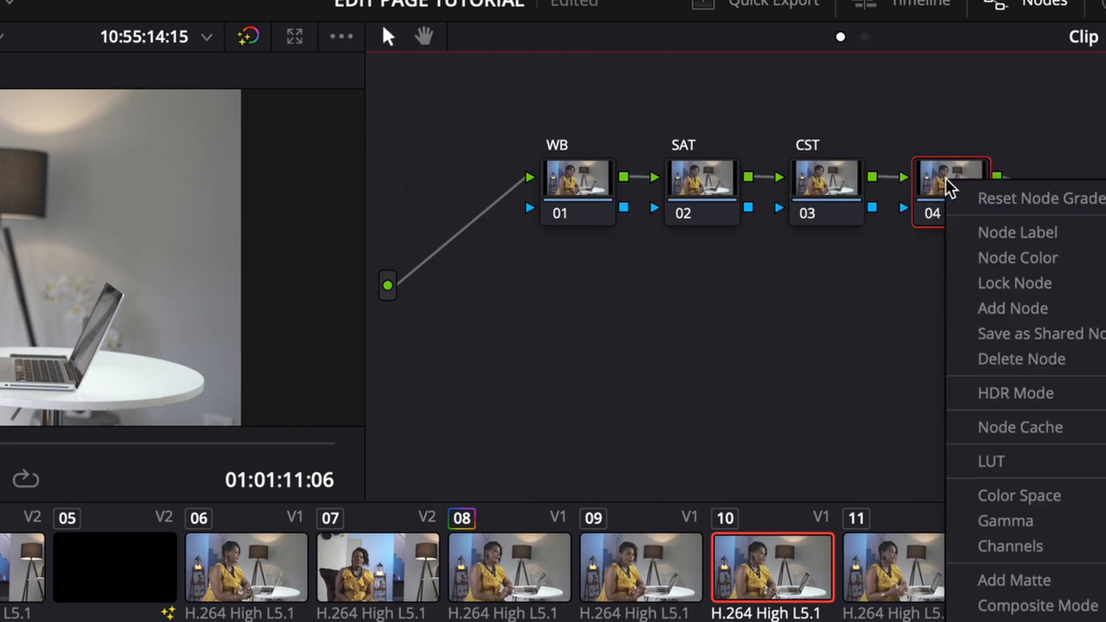
{"action": "left_click", "coordinate": [968, 241]}
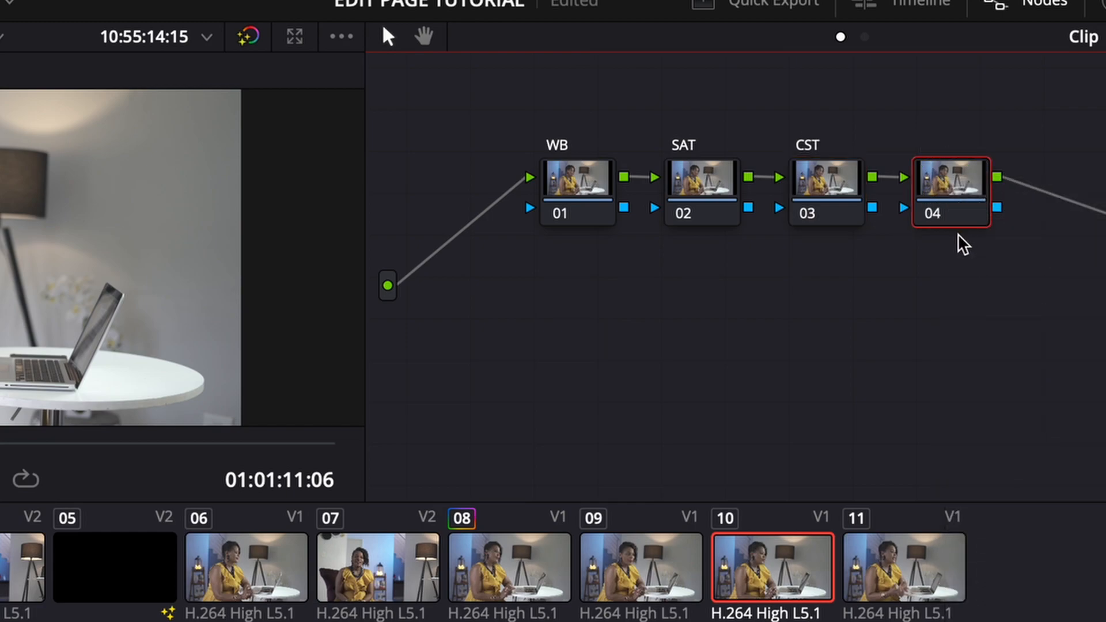
{"action": "type", "text": "LOOK"}
{"action": "left_click", "coordinate": [710, 353]}
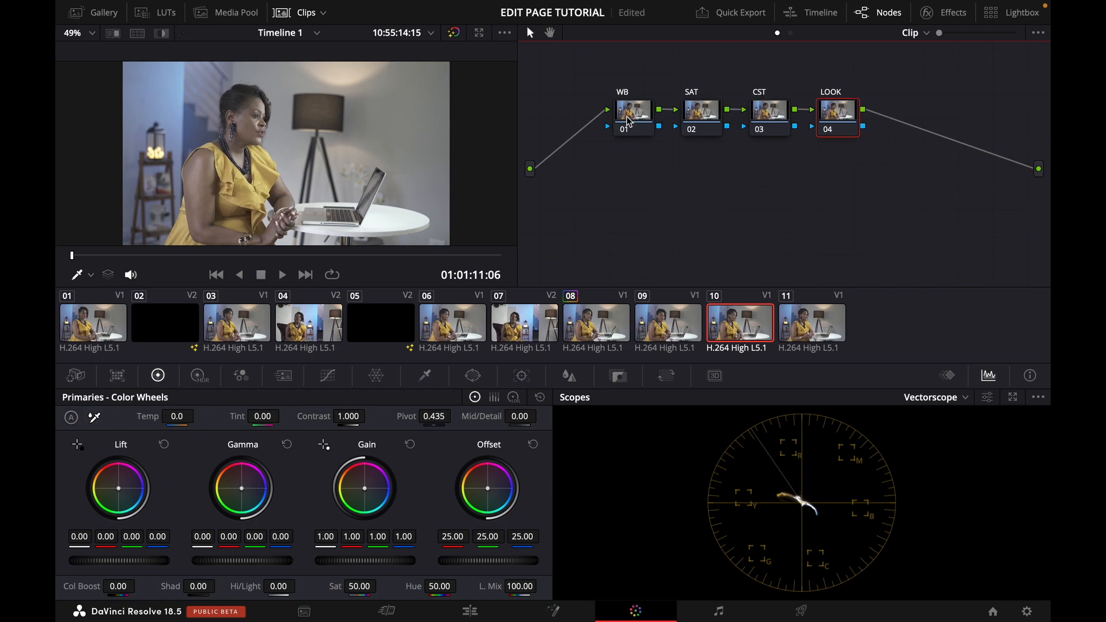
- Search the effects library for "COLO" and apply the Color Space Transform effect to the CST node
{"action": "left_click", "coordinate": [767, 116]}
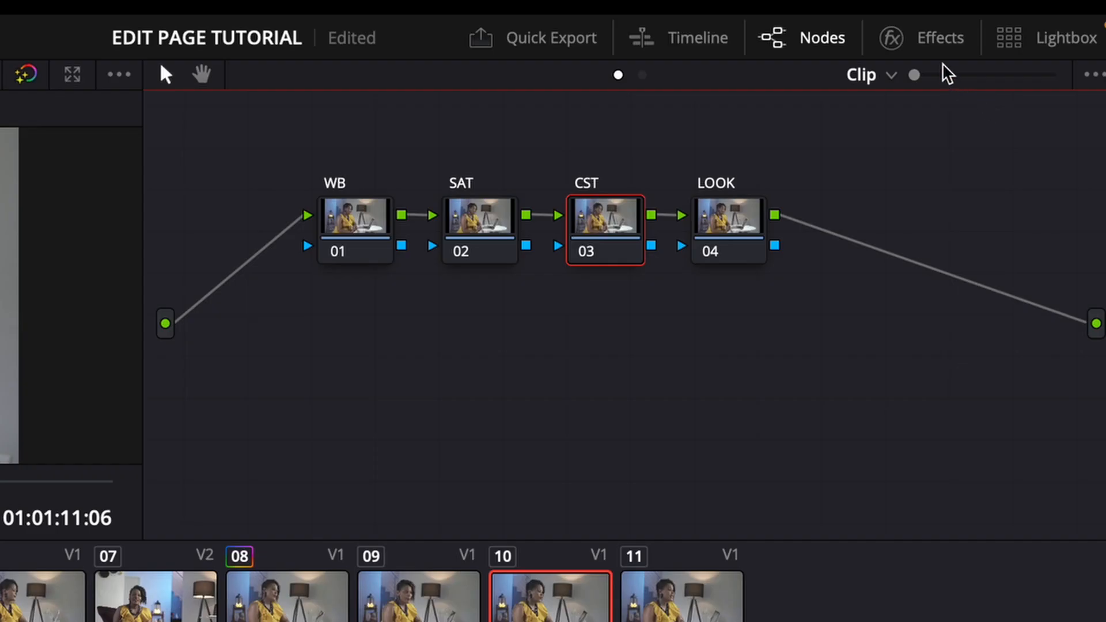
{"action": "left_click", "coordinate": [939, 40]}
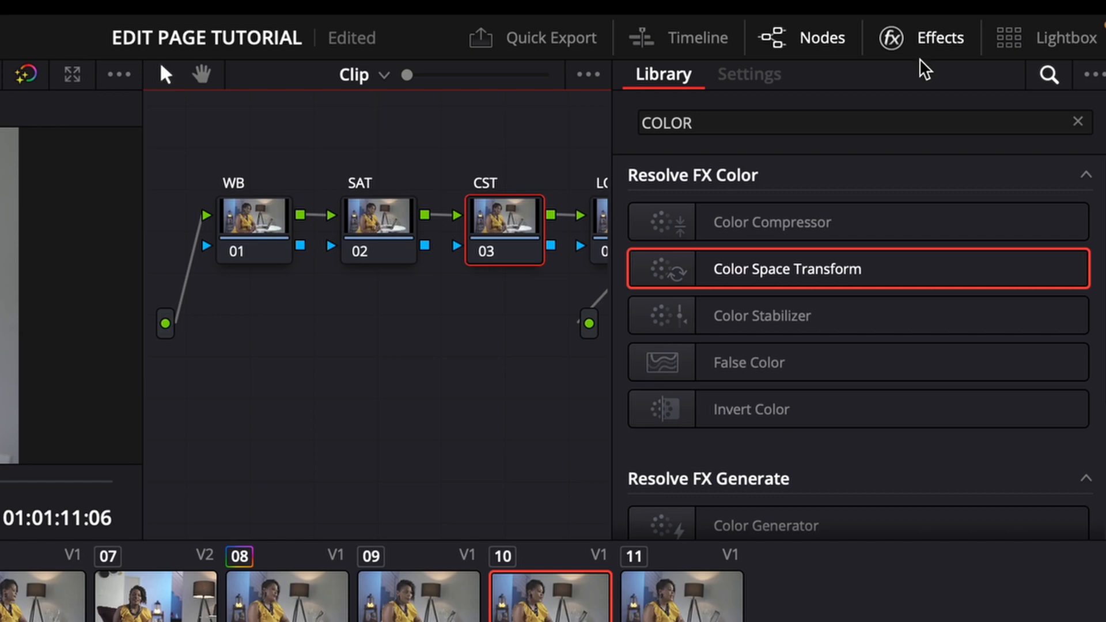
{"action": "left_click", "coordinate": [1077, 121]}
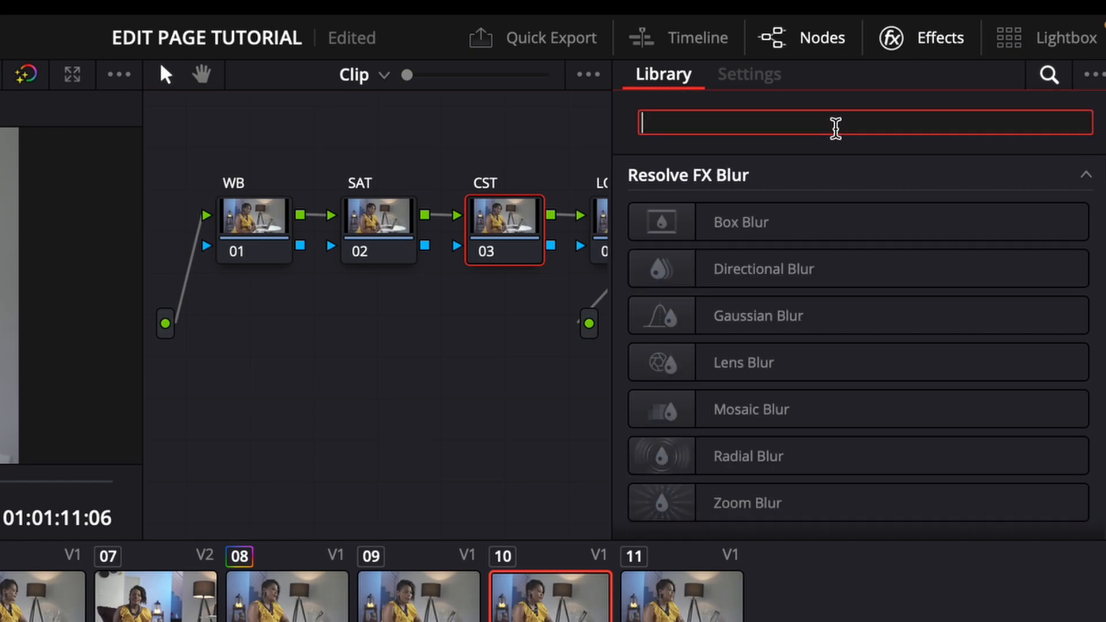
{"action": "type", "text": "COLO"}
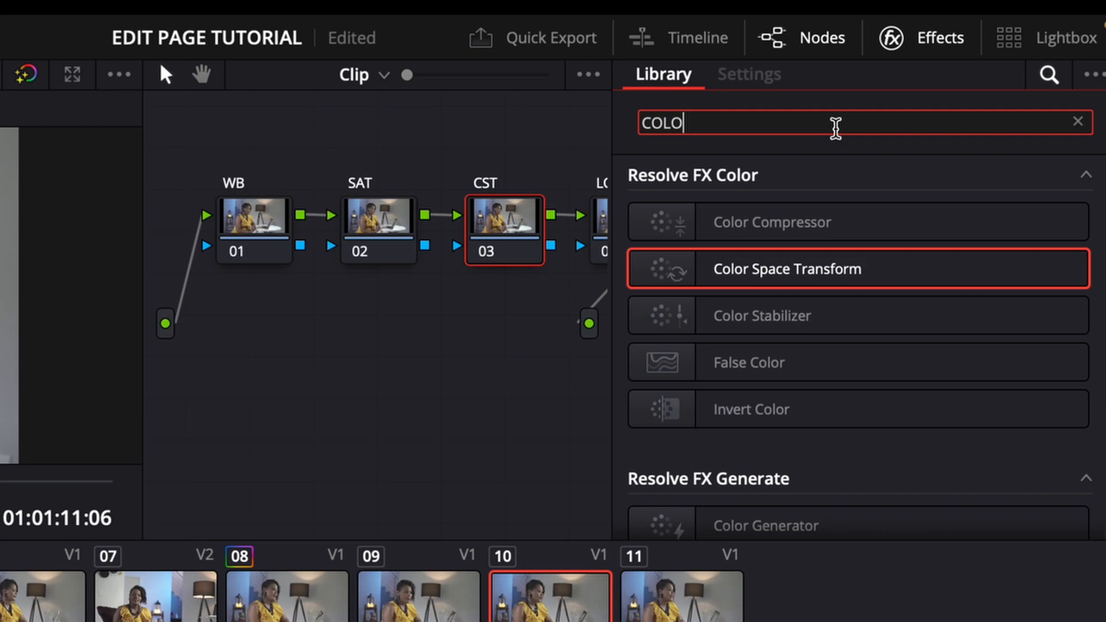
{"action": "left_click_drag", "start_coordinate": [788, 275], "coordinate": [502, 230]}
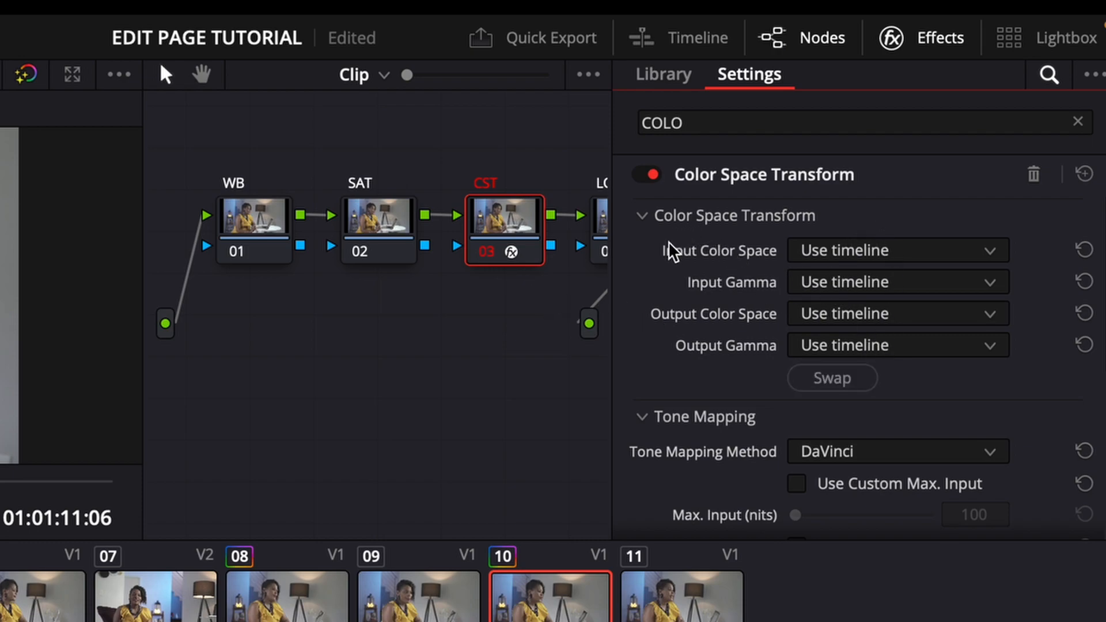
- Set the Color Space Transform's Input Color Space to Sony S-Gamut
{"action": "left_click", "coordinate": [858, 249]}
{"action": "scroll", "coordinate": [927, 449], "scroll_direction": "down", "scroll_amount": 5}
{"action": "scroll", "coordinate": [926, 447], "scroll_direction": "down", "scroll_amount": 4}
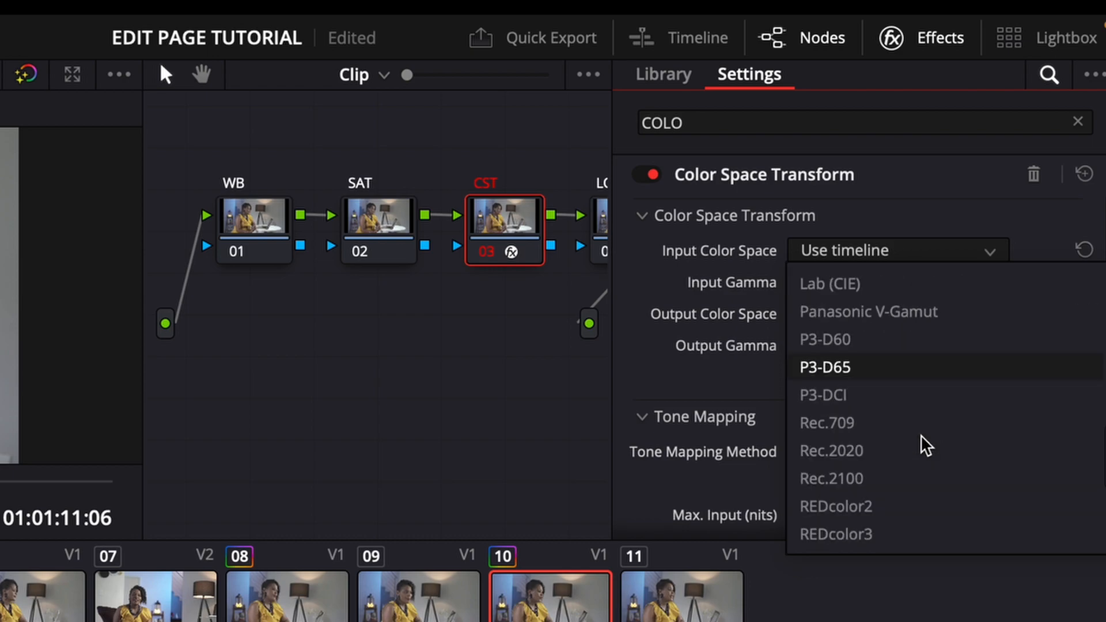
{"action": "scroll", "coordinate": [924, 441], "scroll_direction": "down", "scroll_amount": 3}
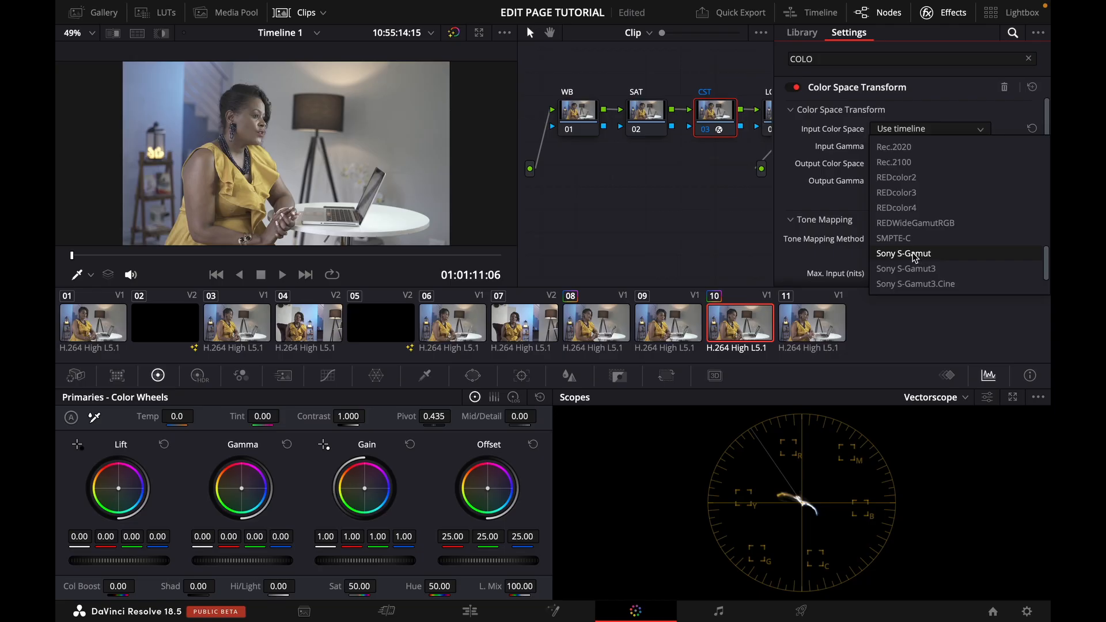
{"action": "left_click", "coordinate": [914, 256]}
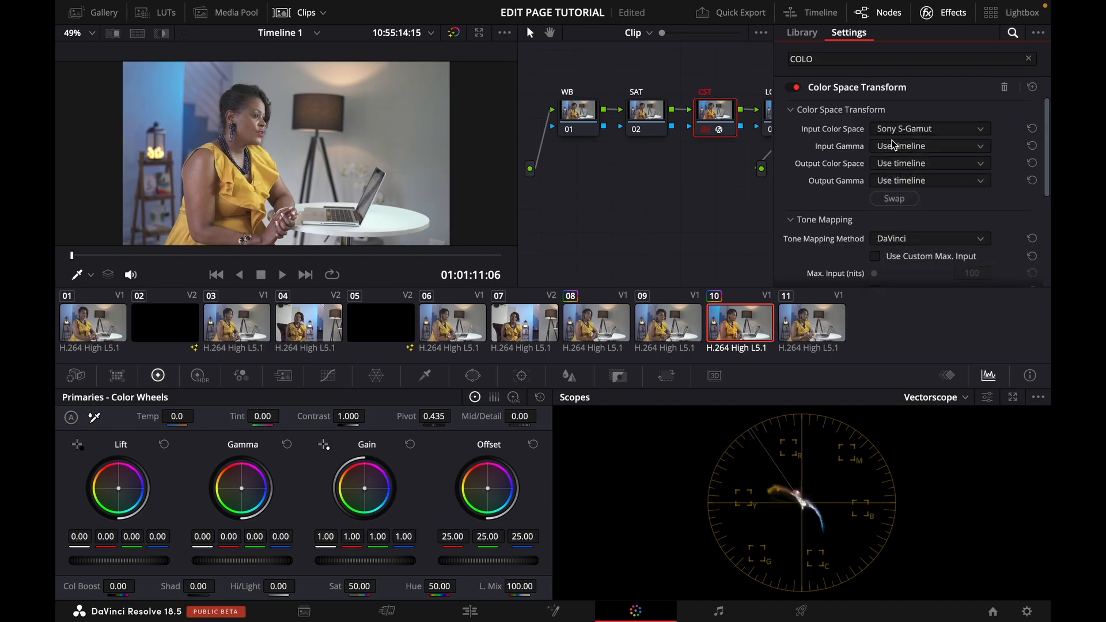
- Set the Color Space Transform's Input Gamma to Sony S-Log
{"action": "left_click", "coordinate": [931, 148]}
{"action": "scroll", "coordinate": [960, 230], "scroll_direction": "down", "scroll_amount": 10}
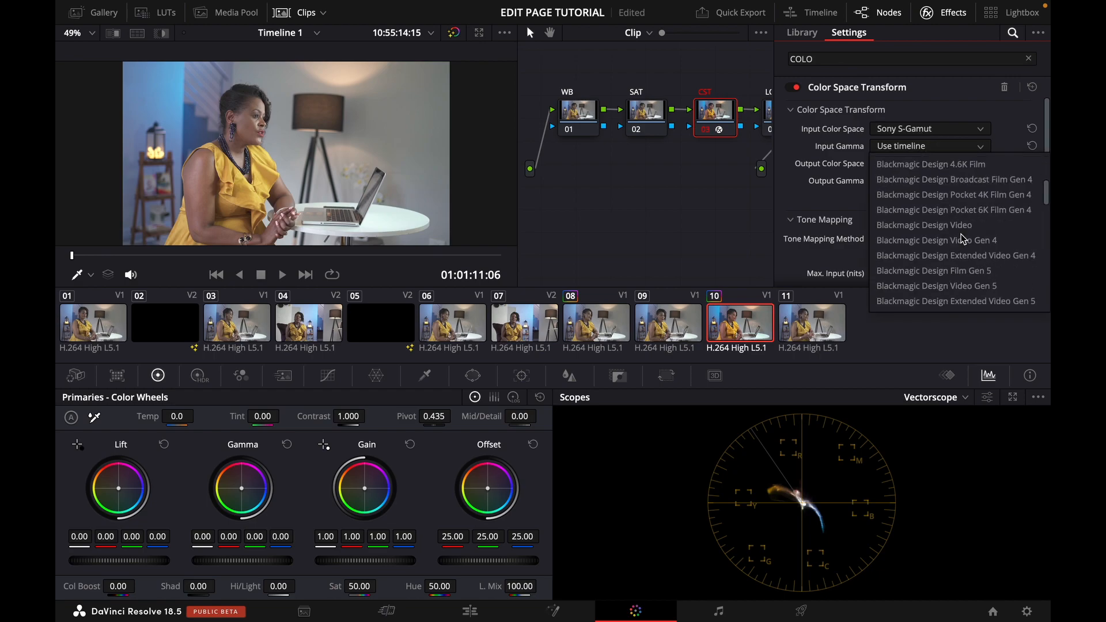
{"action": "scroll", "coordinate": [960, 241], "scroll_direction": "down", "scroll_amount": 6}
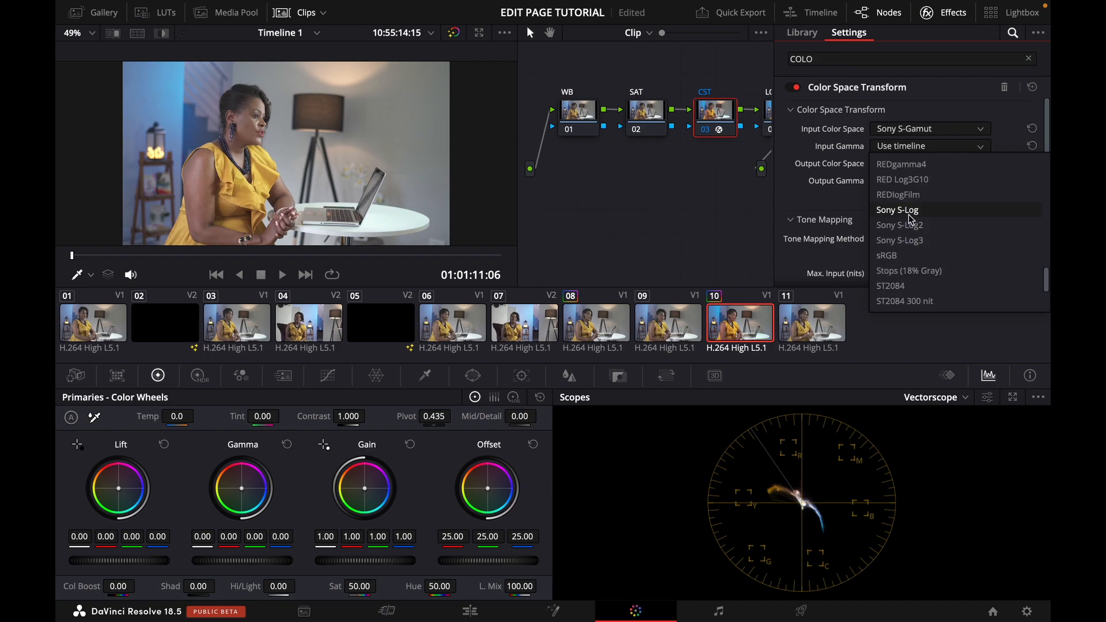
{"action": "scroll", "coordinate": [950, 213], "scroll_direction": "up", "scroll_amount": 15}
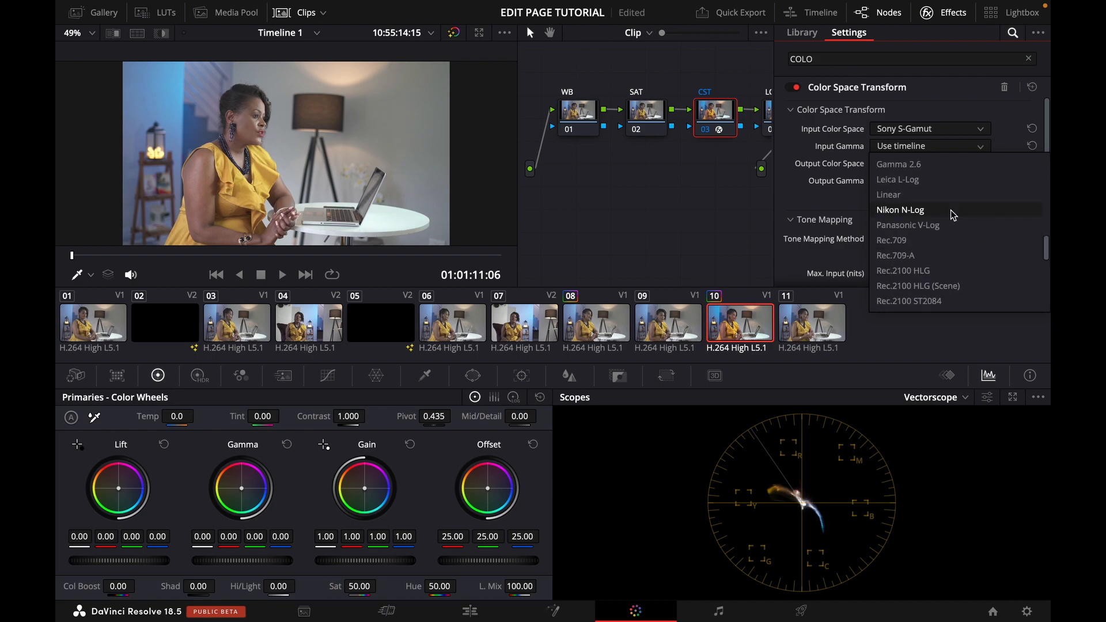
{"action": "scroll", "coordinate": [953, 213], "scroll_direction": "up", "scroll_amount": 1}
{"action": "scroll", "coordinate": [953, 213], "scroll_direction": "down", "scroll_amount": 14}
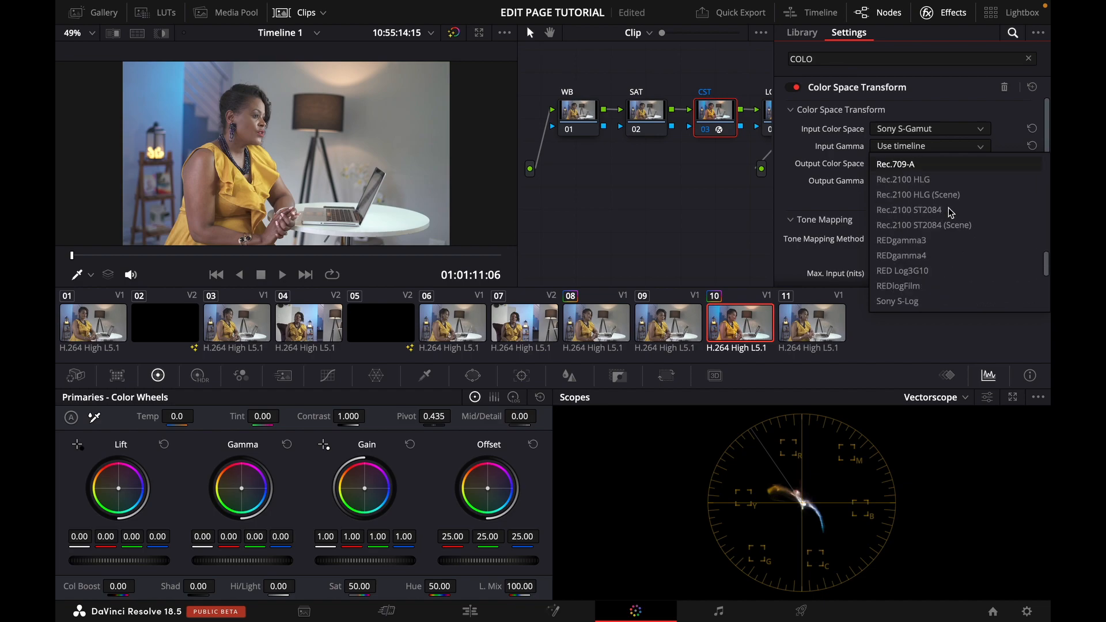
{"action": "scroll", "coordinate": [950, 212], "scroll_direction": "down", "scroll_amount": 3}
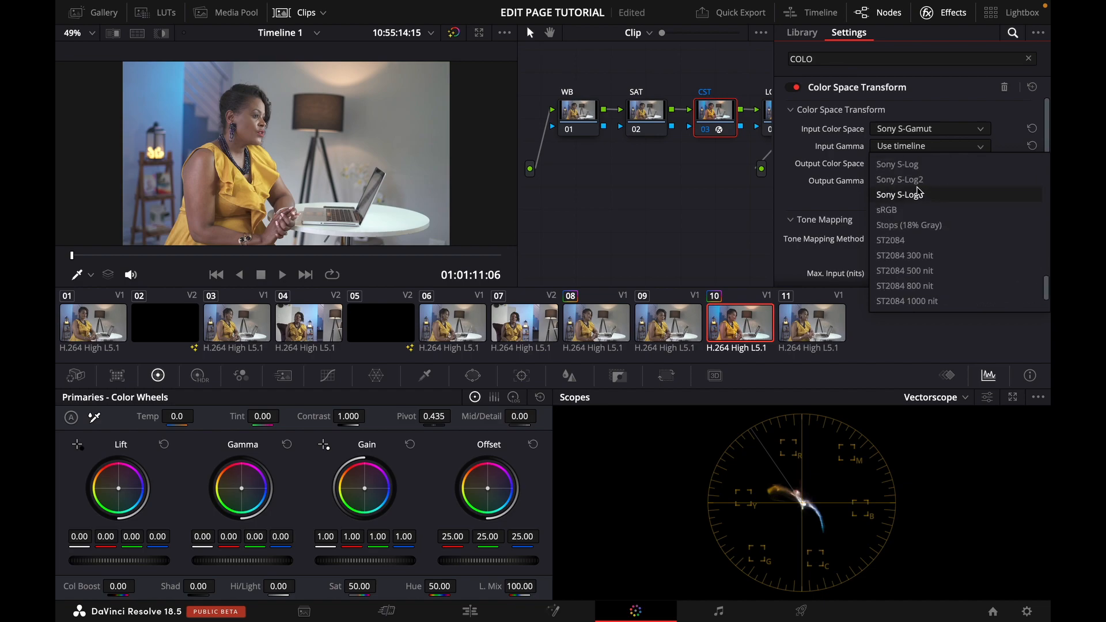
{"action": "left_click", "coordinate": [902, 167]}
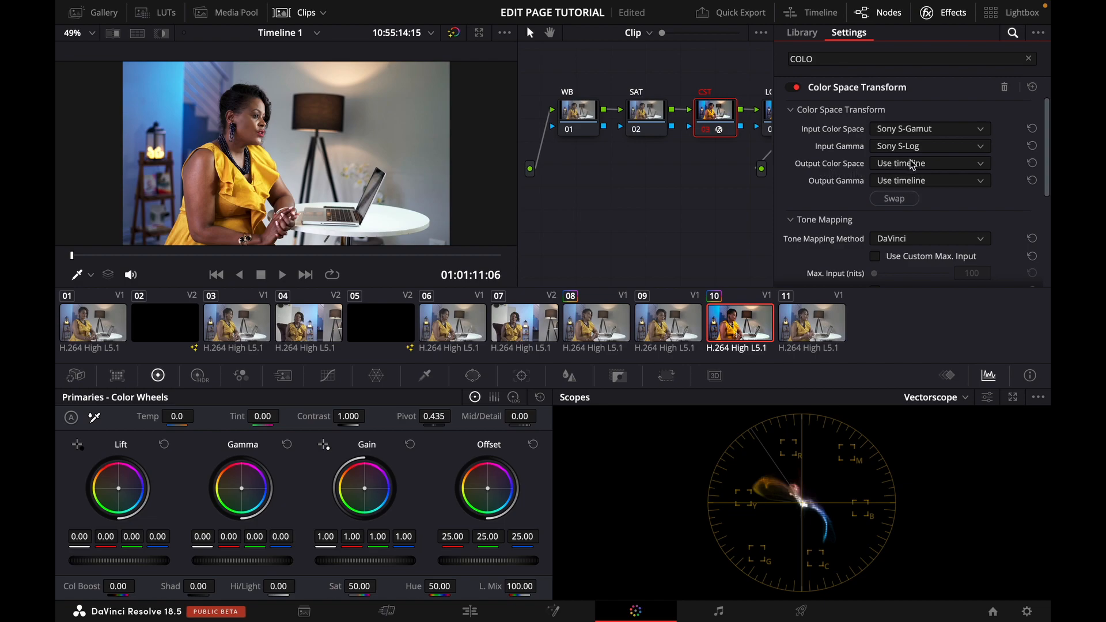
- Check the project's Color Management settings for the timeline color space used by the transform's output, and close the effects view
{"action": "left_click", "coordinate": [935, 164]}
{"action": "left_click", "coordinate": [935, 164]}
{"action": "left_click", "coordinate": [1027, 612]}
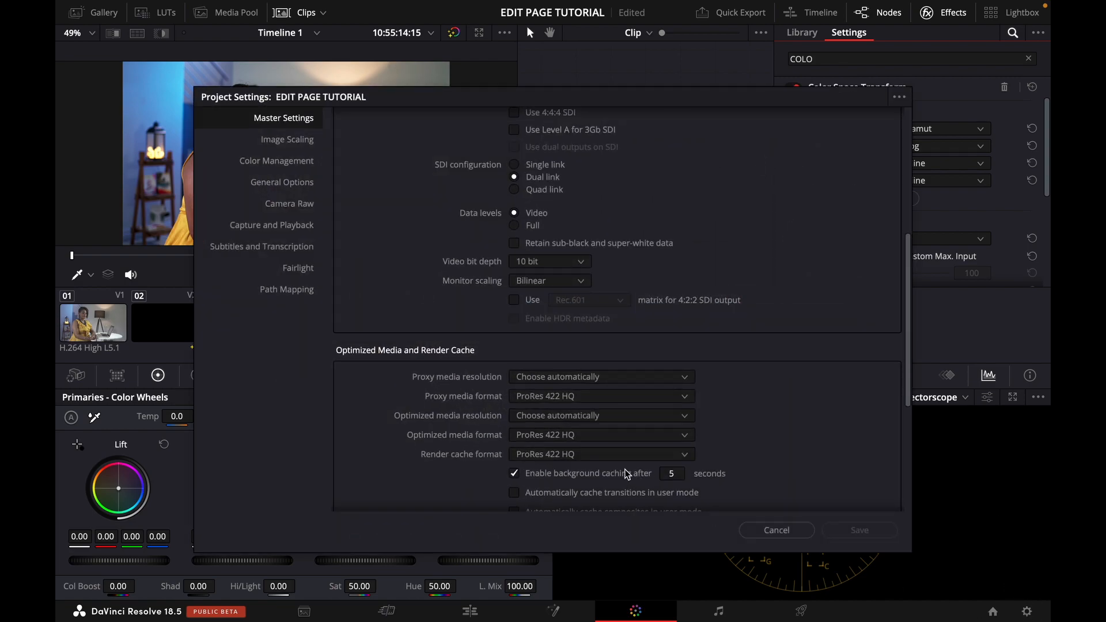
{"action": "left_click", "coordinate": [313, 166]}
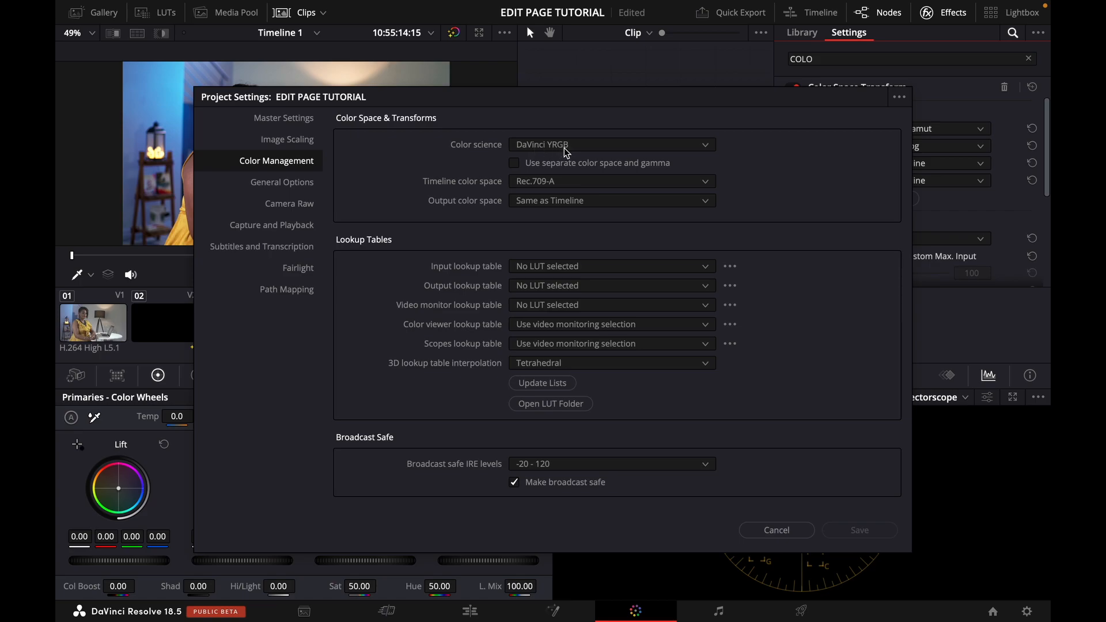
{"action": "left_click", "coordinate": [775, 530]}
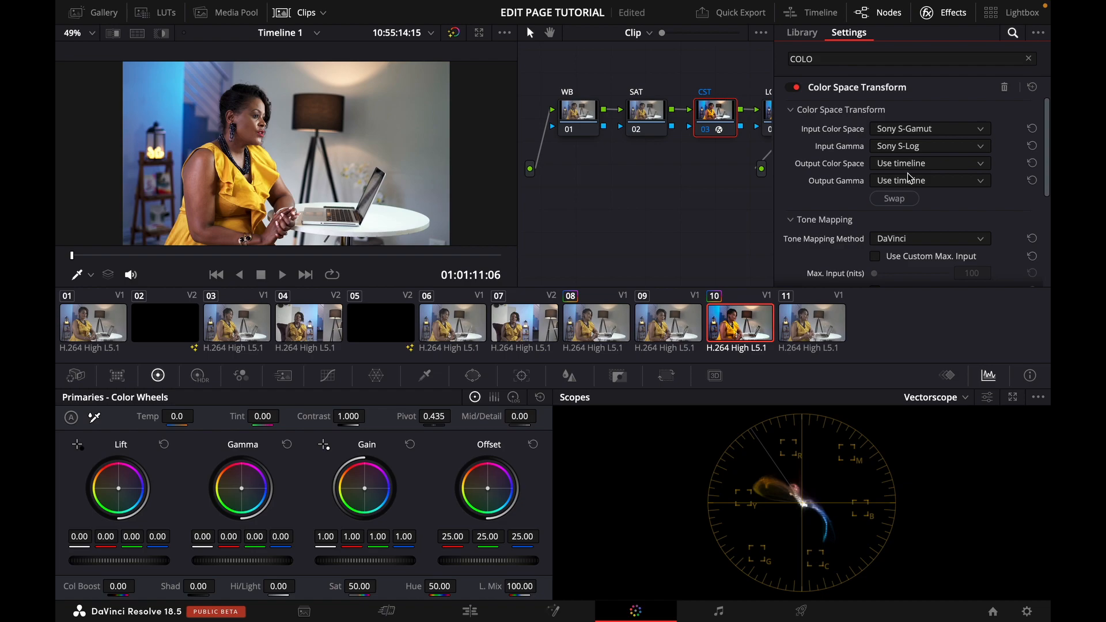
{"action": "left_click", "coordinate": [953, 15]}
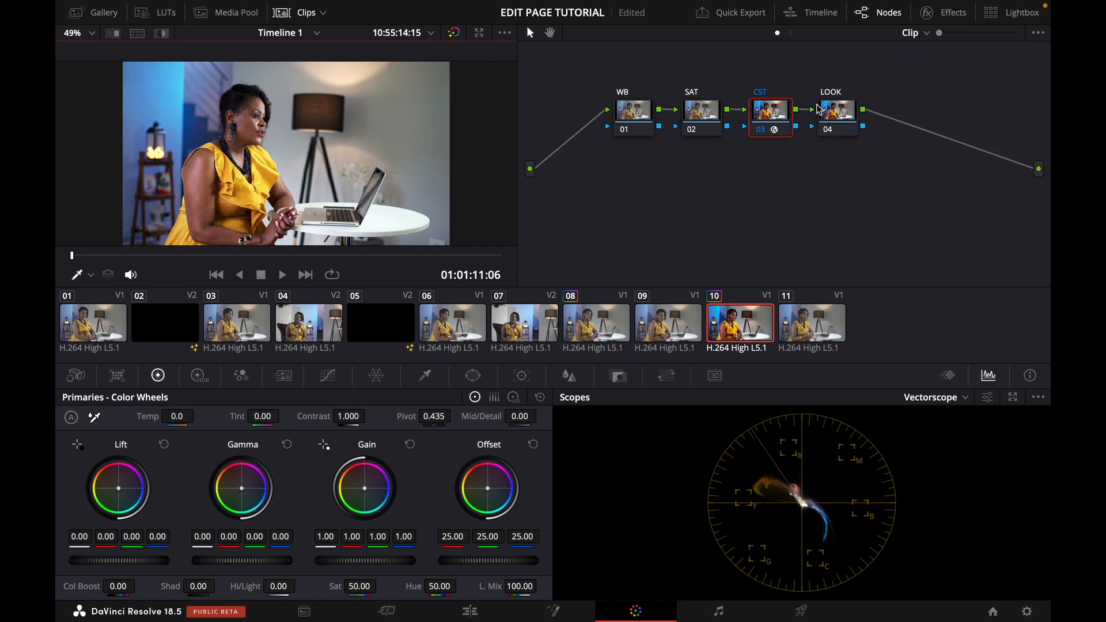
- Select the WB node and show the Vectorscope, checking the Display Qualifier Focus option
{"action": "left_click", "coordinate": [631, 111]}
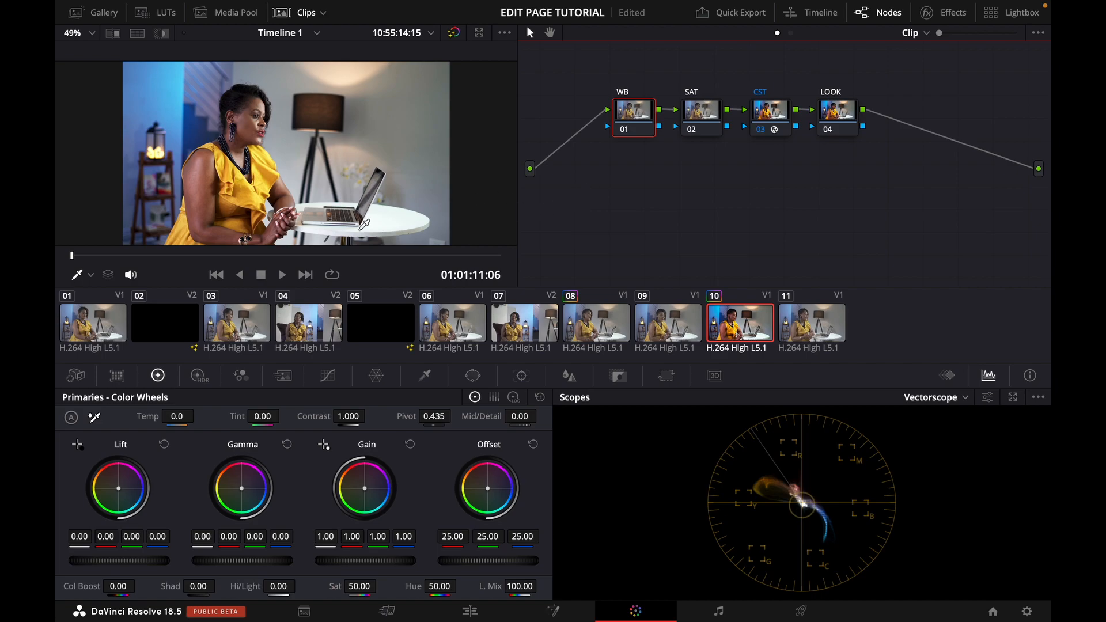
{"action": "left_click", "coordinate": [1038, 398]}
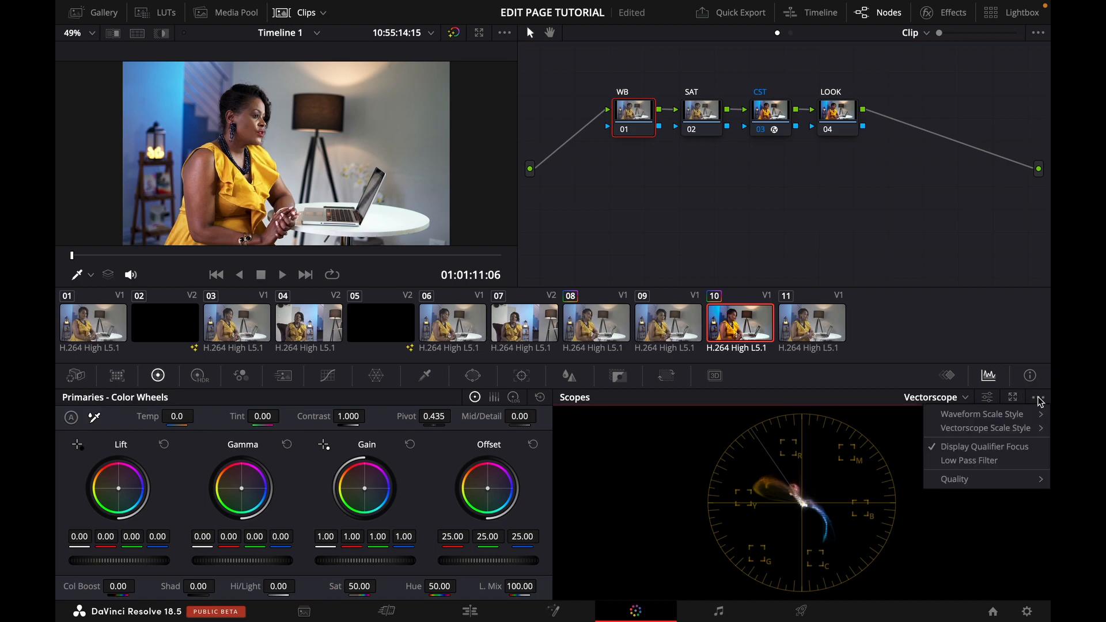
{"action": "left_click", "coordinate": [977, 451]}
{"action": "left_click", "coordinate": [933, 398]}
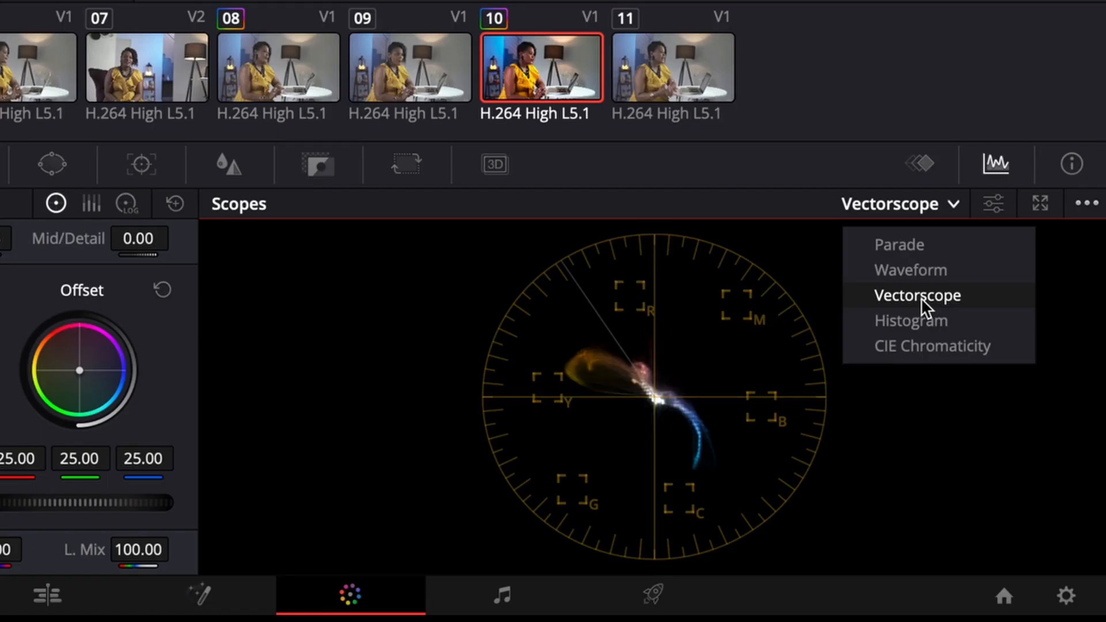
{"action": "left_click", "coordinate": [920, 297]}
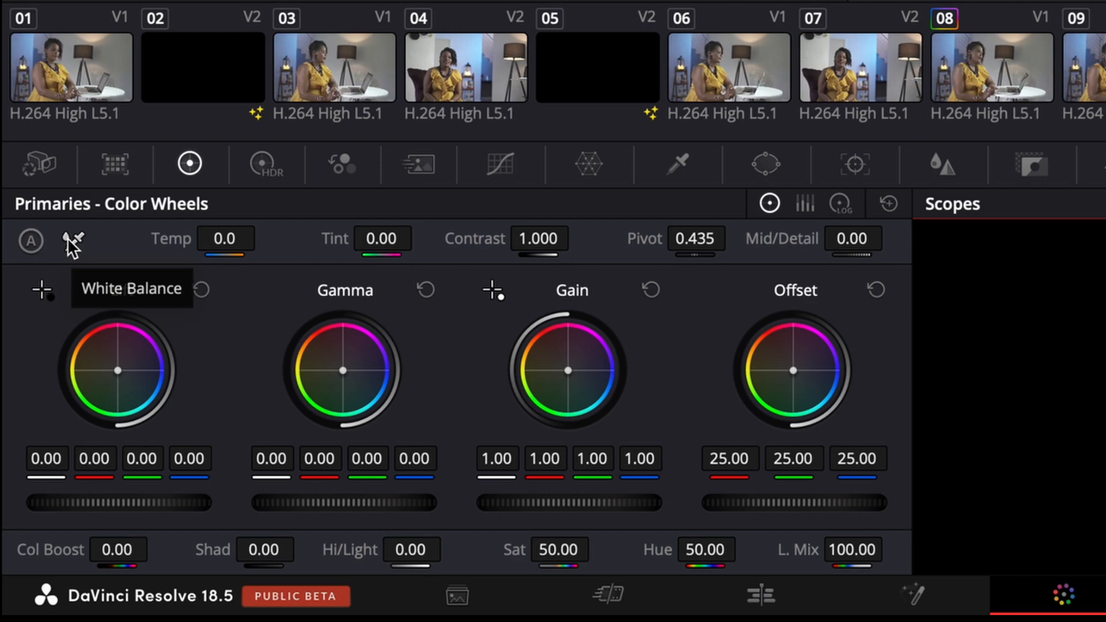
- White-balance the WB node by sampling the white tabletop beside the laptop
{"action": "left_click", "coordinate": [69, 241]}
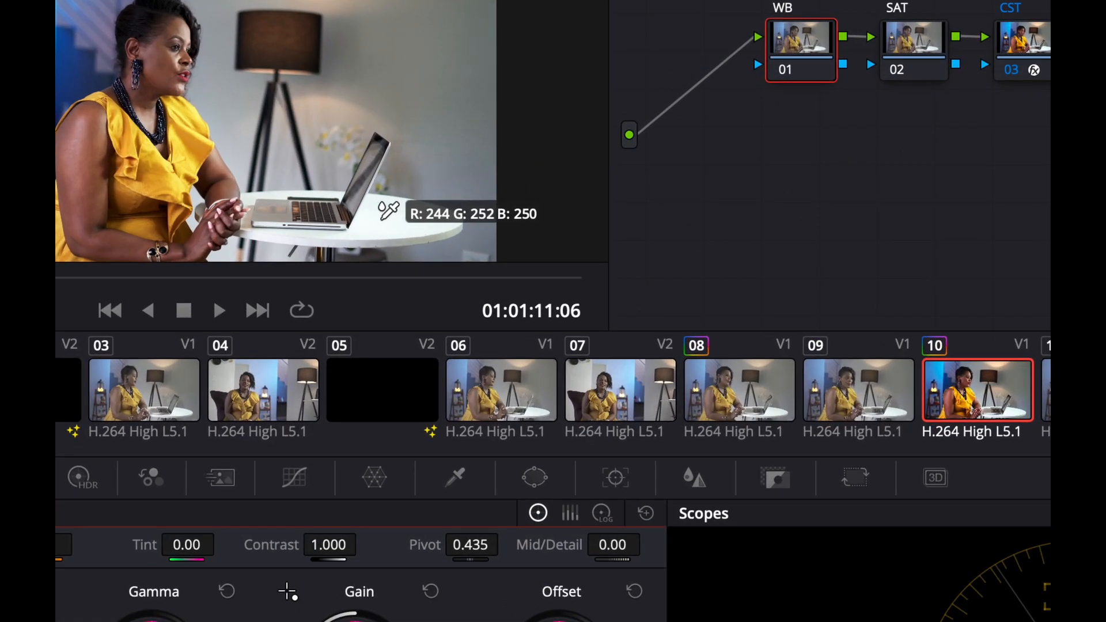
{"action": "left_click", "coordinate": [380, 219]}
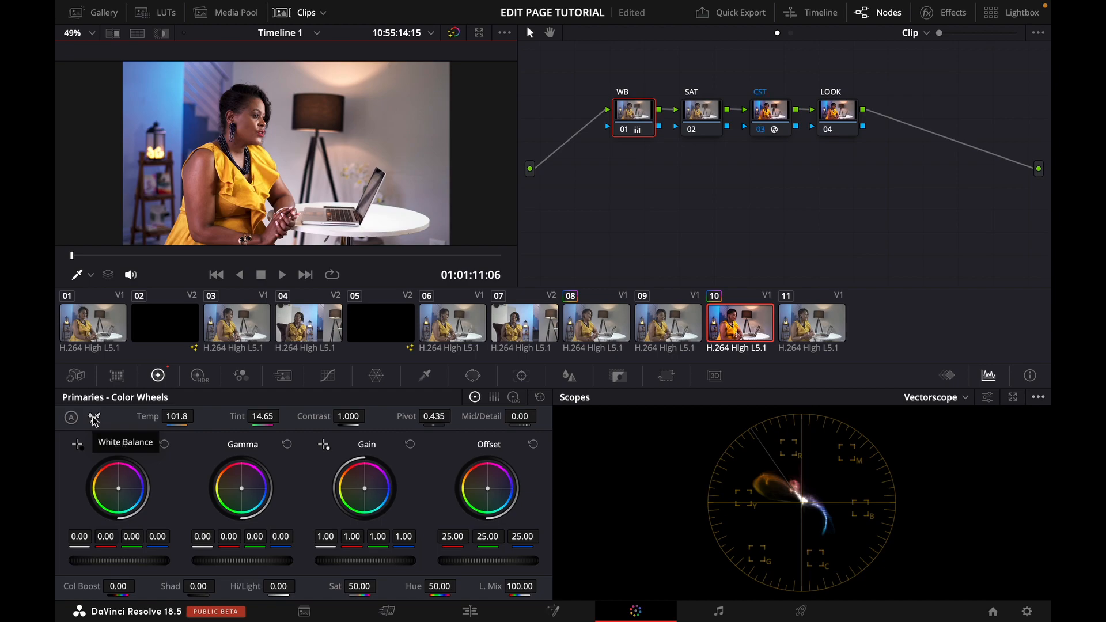
{"action": "left_click", "coordinate": [94, 419]}
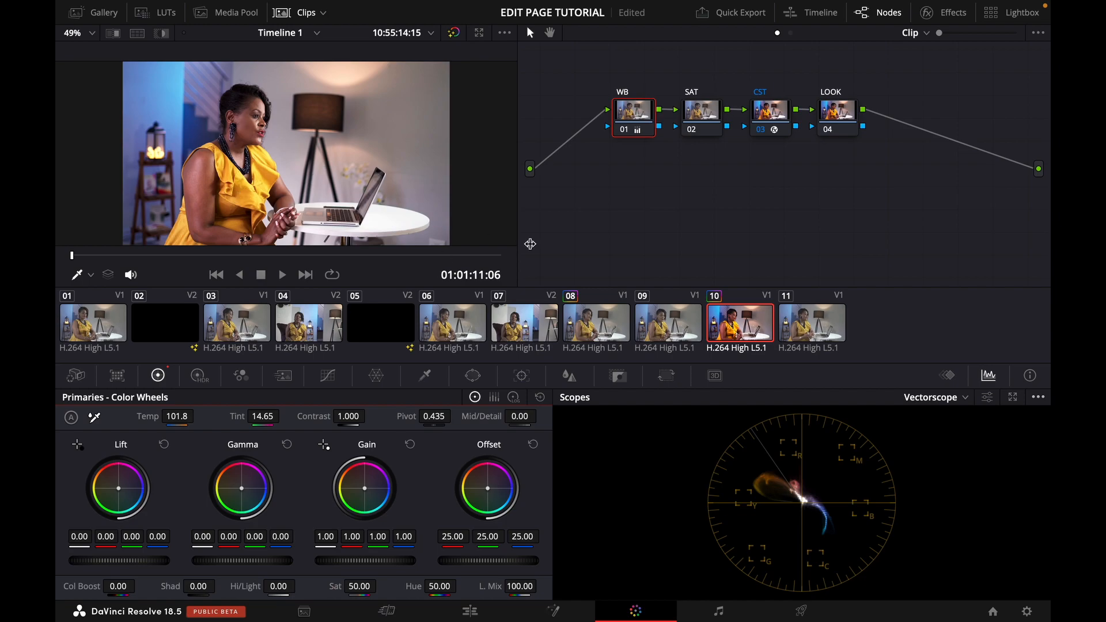
- Show the Parade scope and test a Lift of -0.08 on the WB node, returning it to 0.00
{"action": "left_click", "coordinate": [963, 397]}
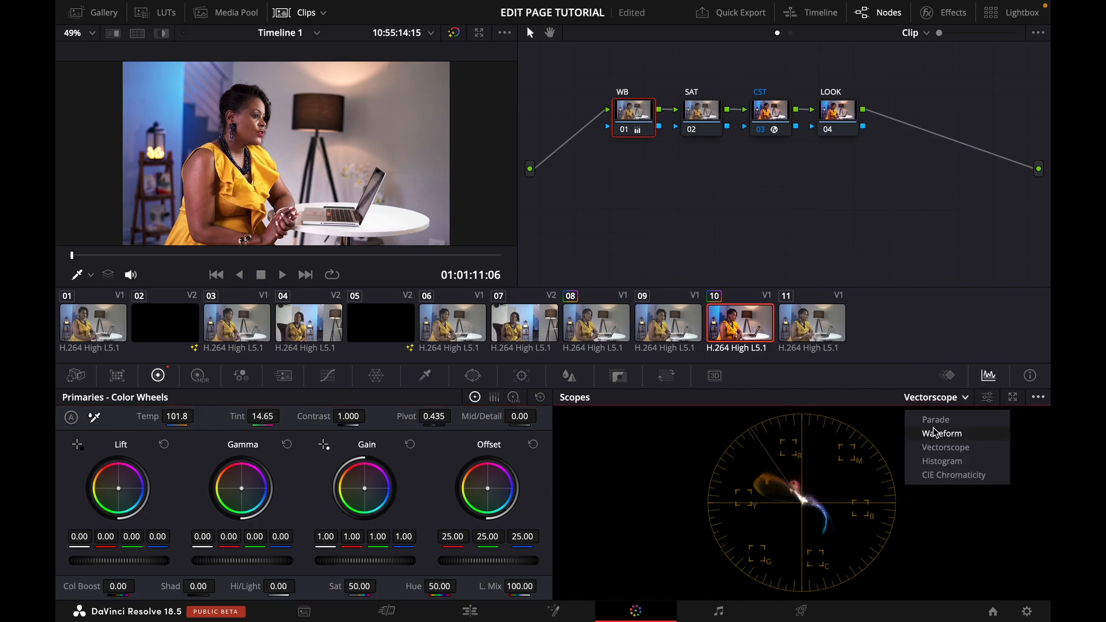
{"action": "left_click", "coordinate": [936, 433]}
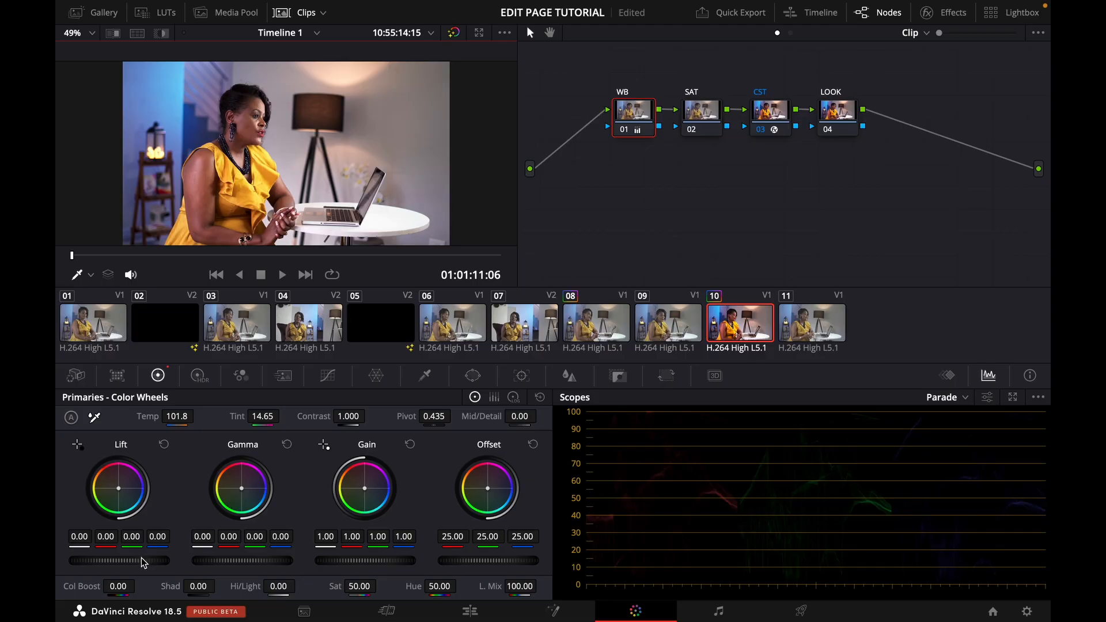
{"action": "left_click_drag", "start_coordinate": [143, 558], "coordinate": [34, 558]}
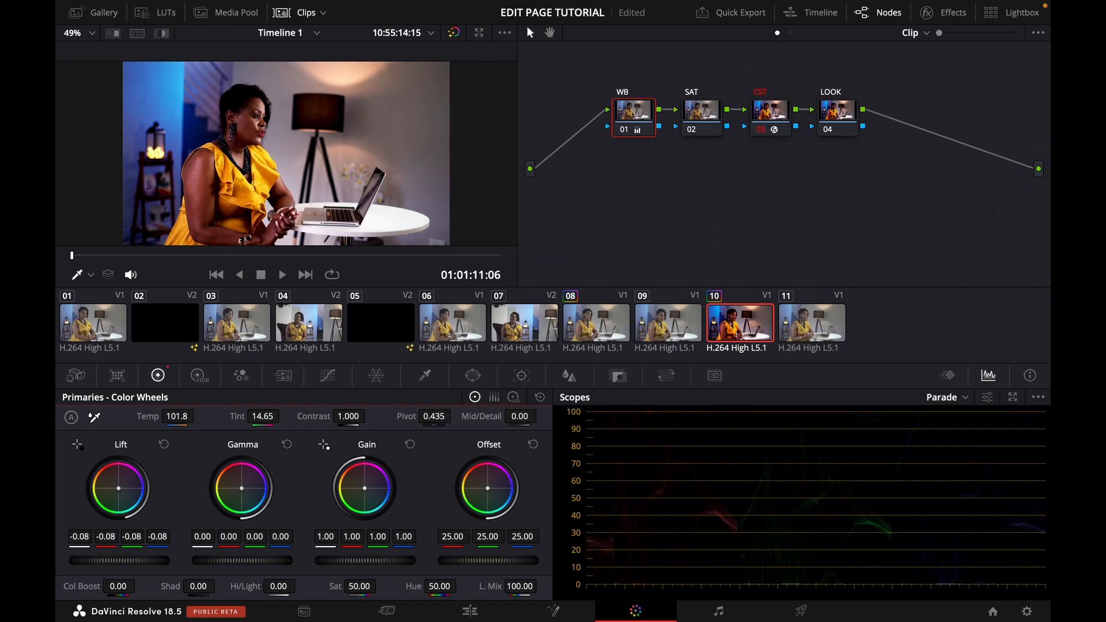
{"action": "left_click_drag", "start_coordinate": [510, 304], "coordinate": [721, 320]}
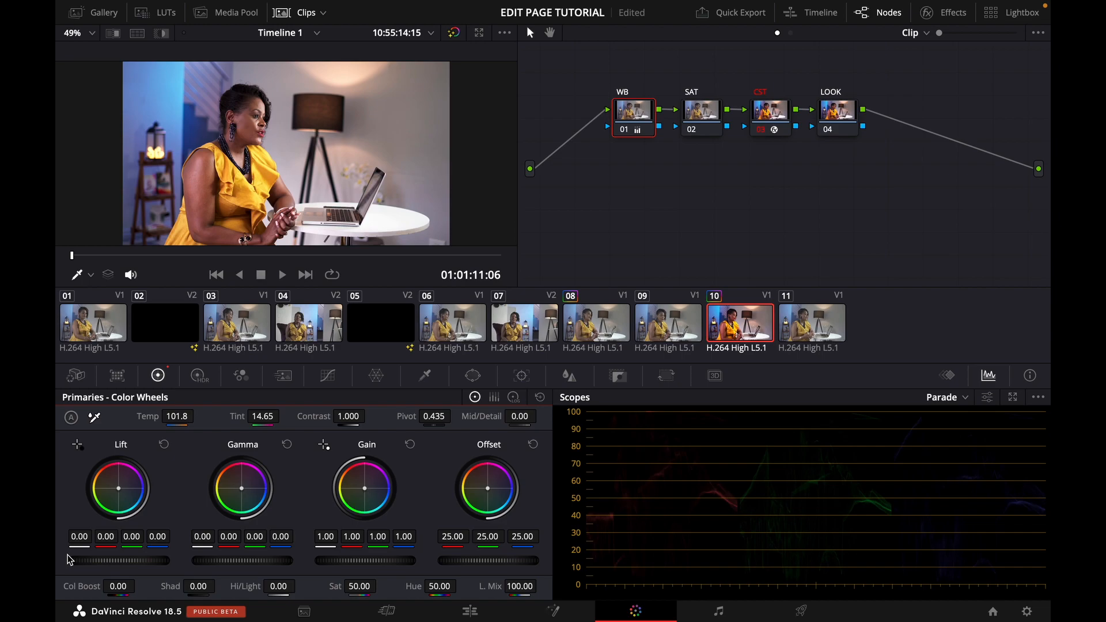
- Test a brighter Gain of 1.10 on the WB node, settling on Gain 0.99 and Gamma -0.02
{"action": "left_click_drag", "start_coordinate": [377, 564], "coordinate": [472, 571]}
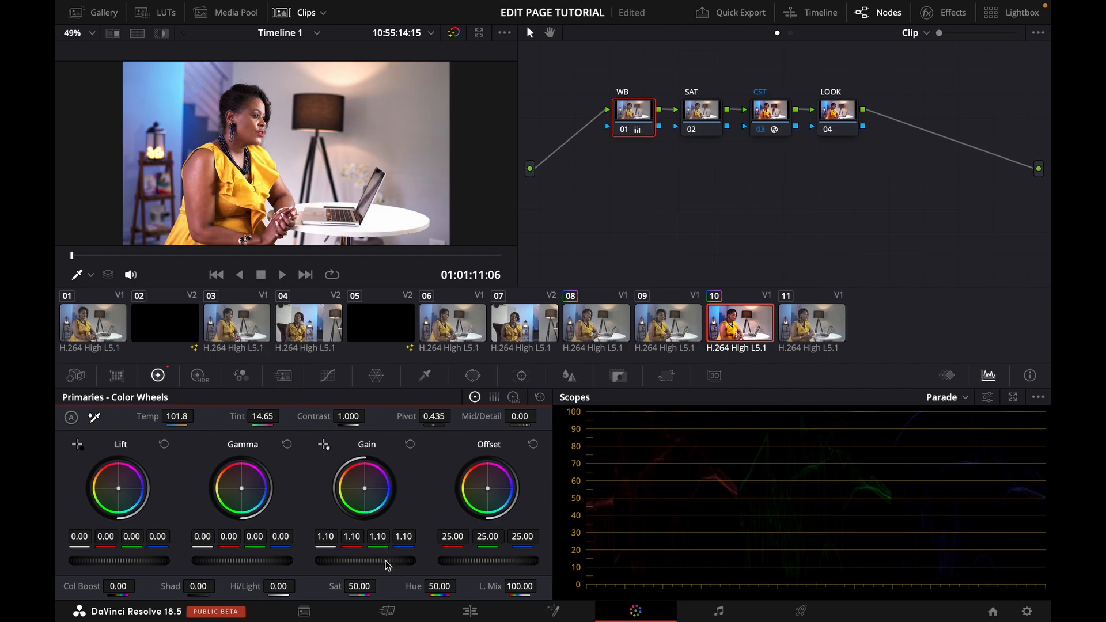
{"action": "left_click_drag", "start_coordinate": [386, 560], "coordinate": [305, 555]}
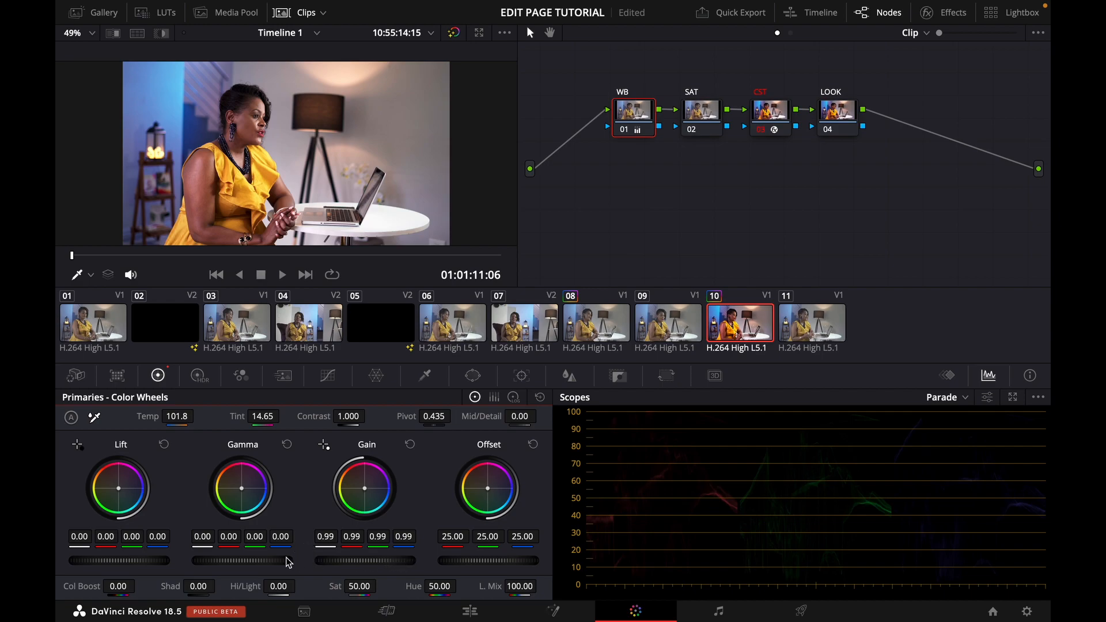
{"action": "left_click_drag", "start_coordinate": [251, 558], "coordinate": [206, 556]}
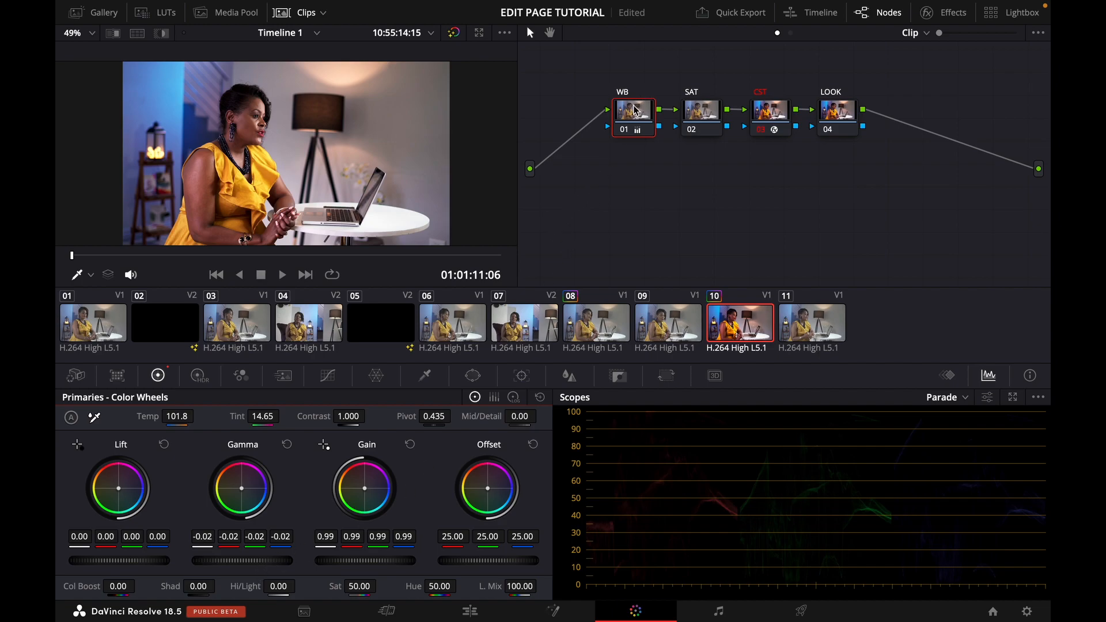
- Test a saturation of 100 on the SAT node, reset it, and raise the saturation to about 60
{"action": "left_click", "coordinate": [702, 114]}
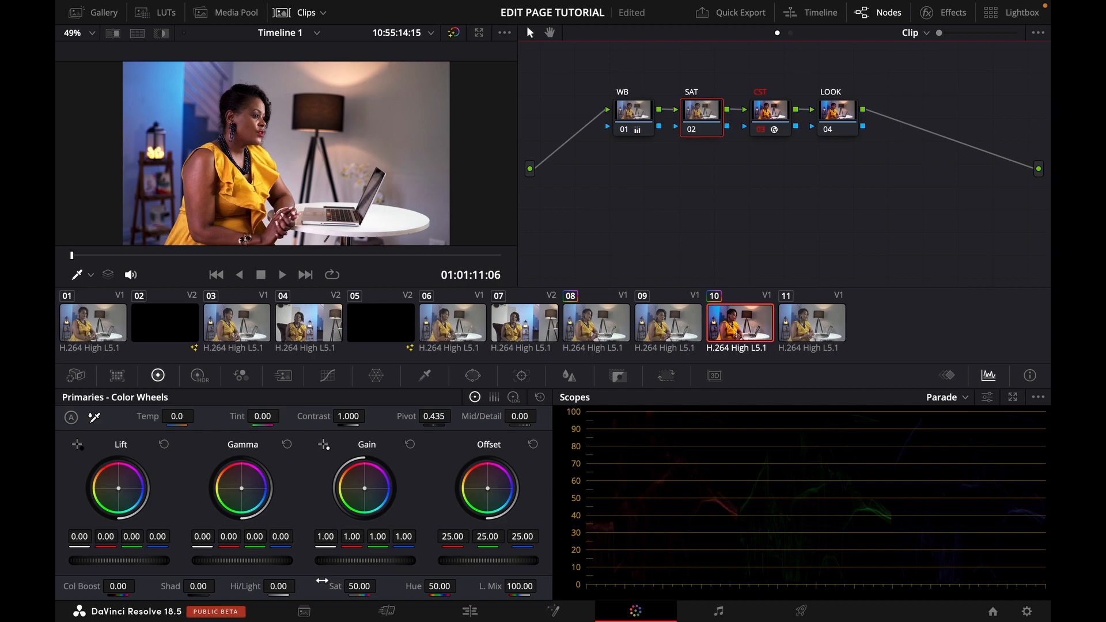
{"action": "left_click_drag", "start_coordinate": [335, 586], "coordinate": [561, 311]}
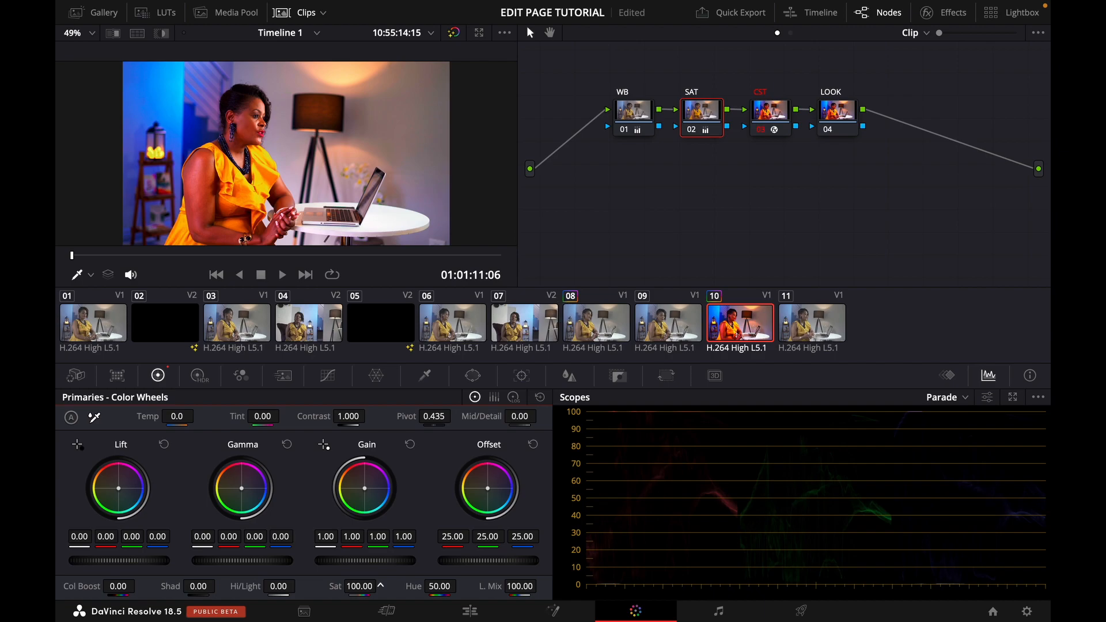
{"action": "double_click", "coordinate": [332, 587]}
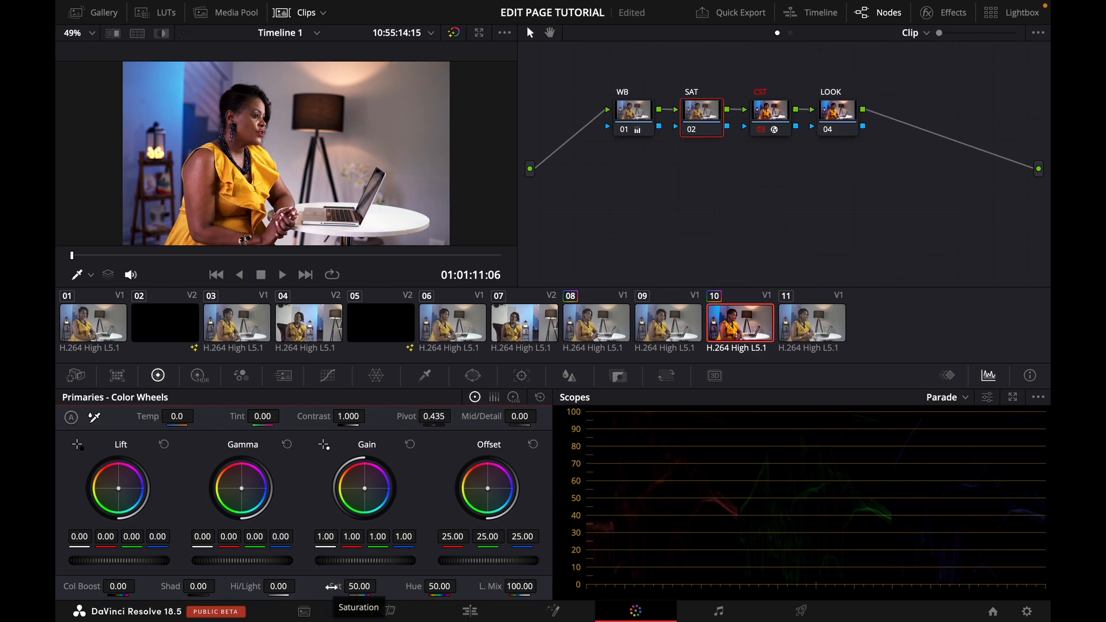
{"action": "left_click_drag", "start_coordinate": [334, 587], "coordinate": [367, 589]}
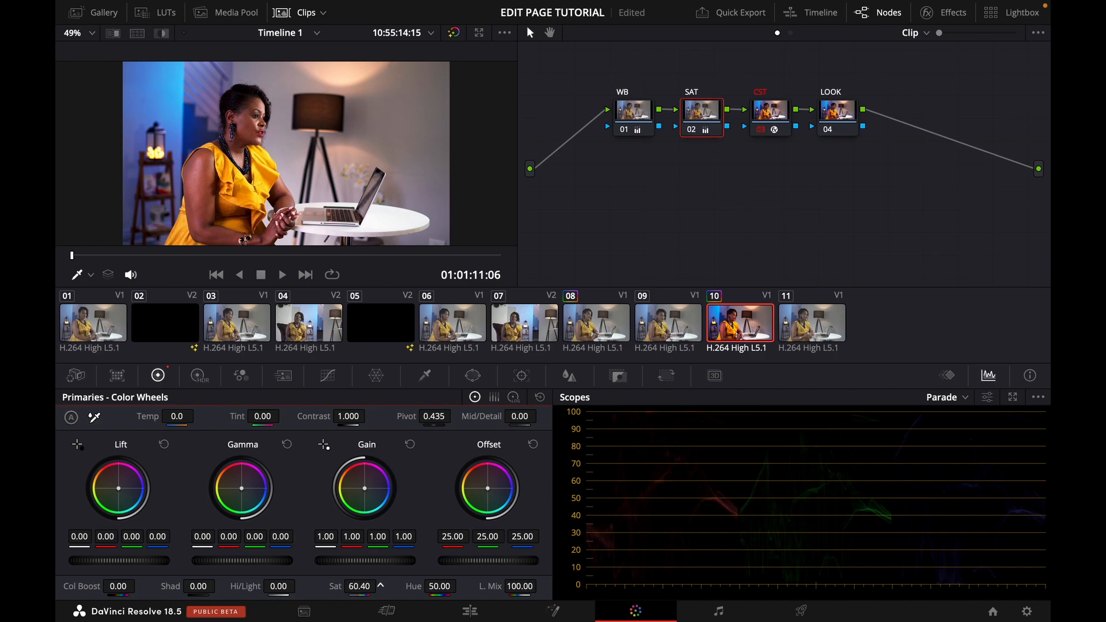
{"action": "left_click_drag", "start_coordinate": [328, 587], "coordinate": [322, 586]}
- Select the LOOK node and preview the LUTs in the FREE LUT PACK folder on the clip
{"action": "left_click", "coordinate": [836, 115]}
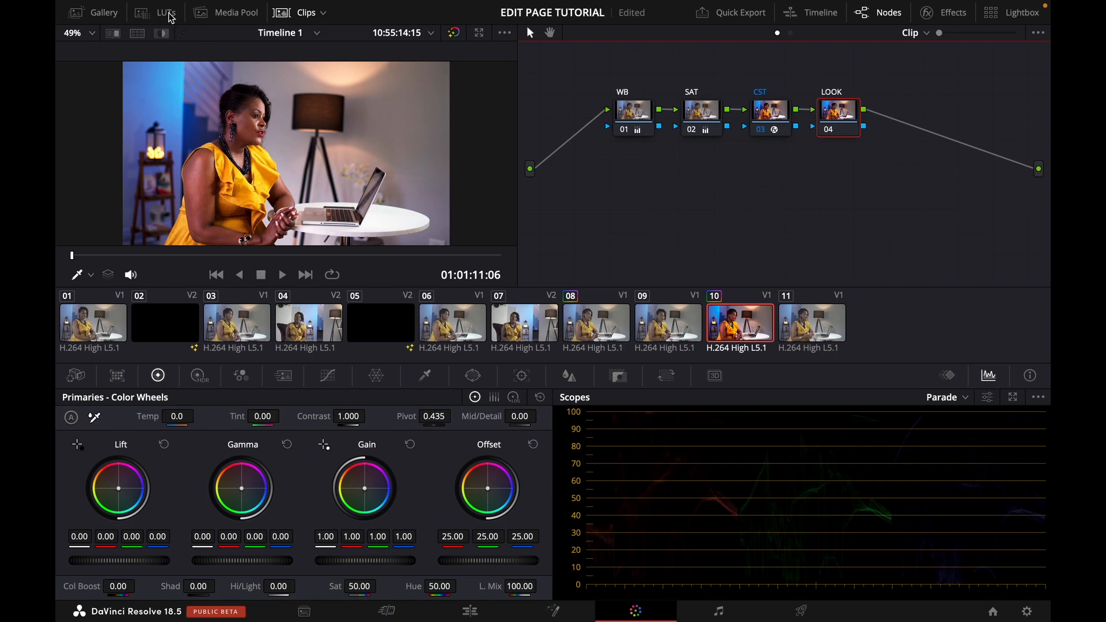
{"action": "left_click", "coordinate": [166, 13]}
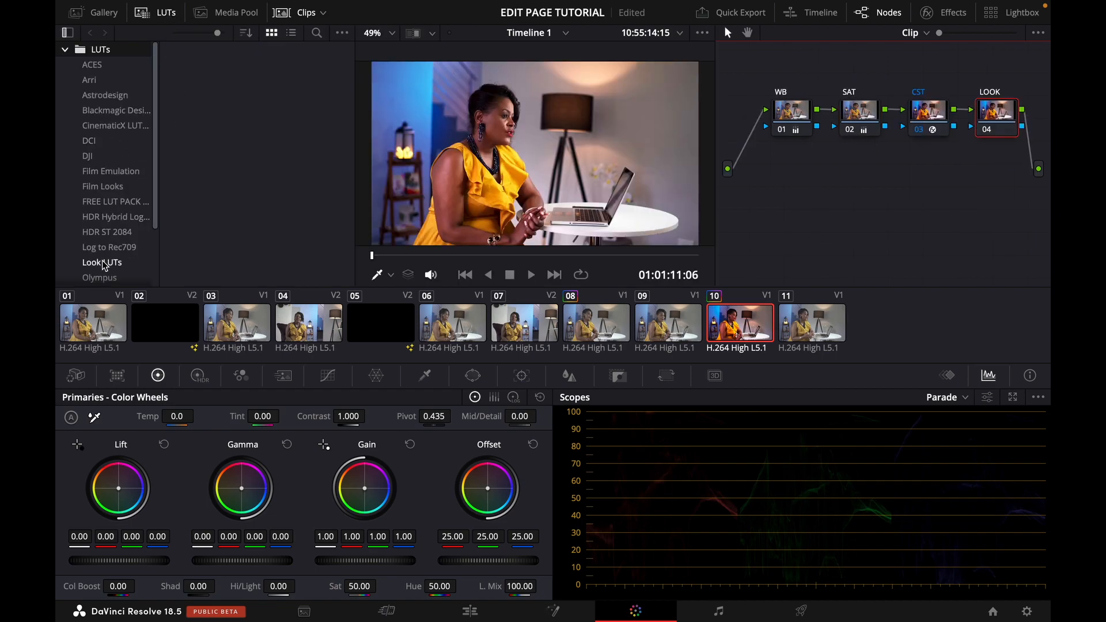
{"action": "left_click", "coordinate": [100, 203]}
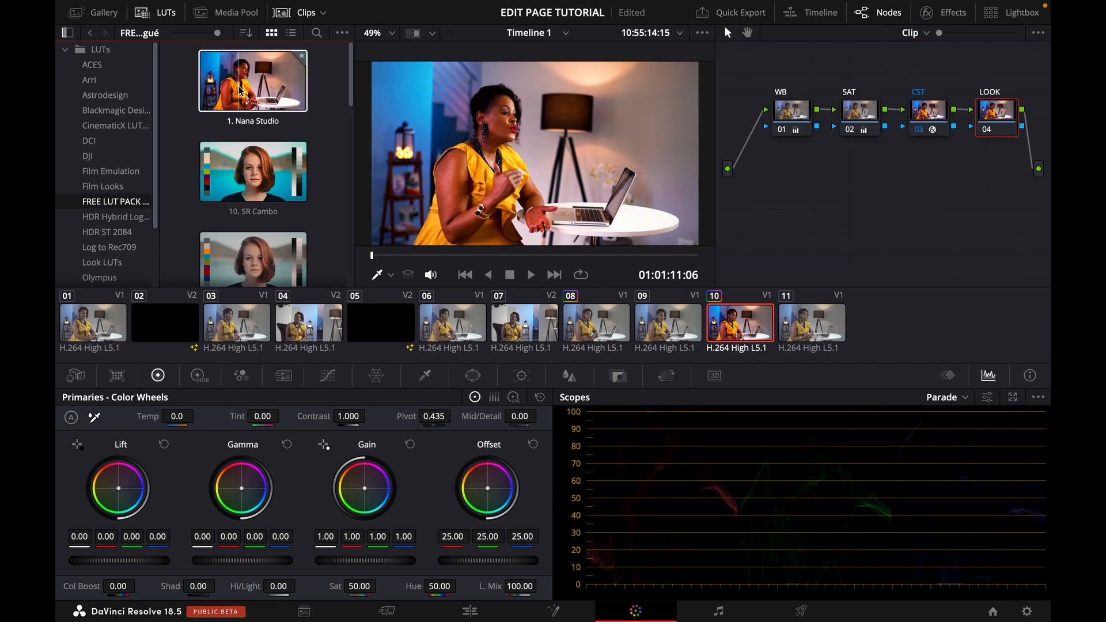
{"action": "scroll", "coordinate": [248, 167], "scroll_direction": "down", "scroll_amount": 2}
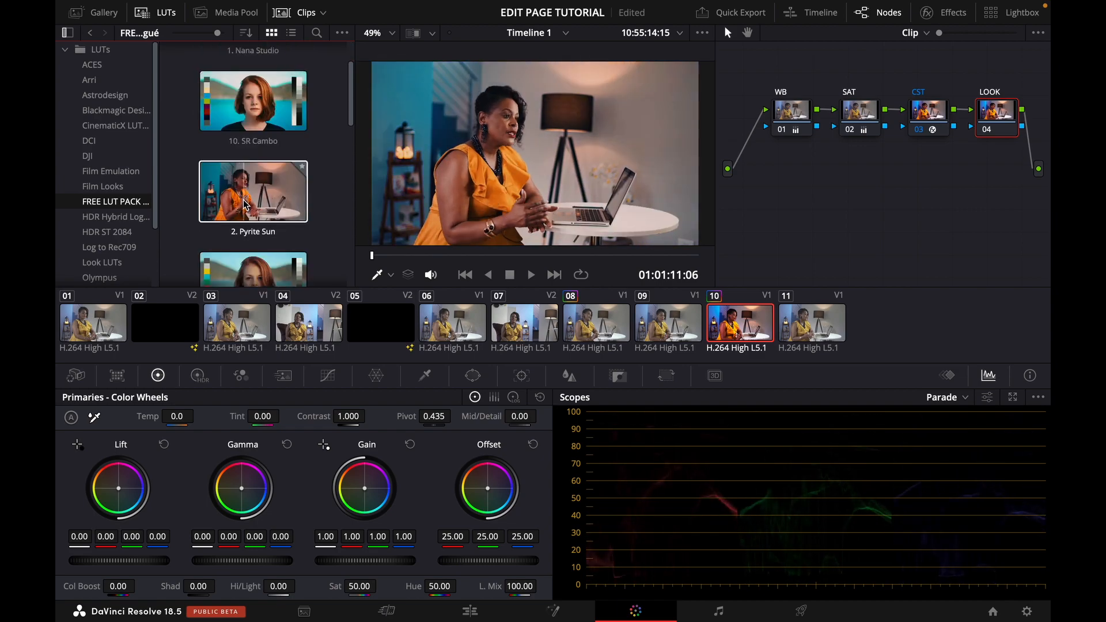
{"action": "scroll", "coordinate": [247, 242], "scroll_direction": "down", "scroll_amount": 2}
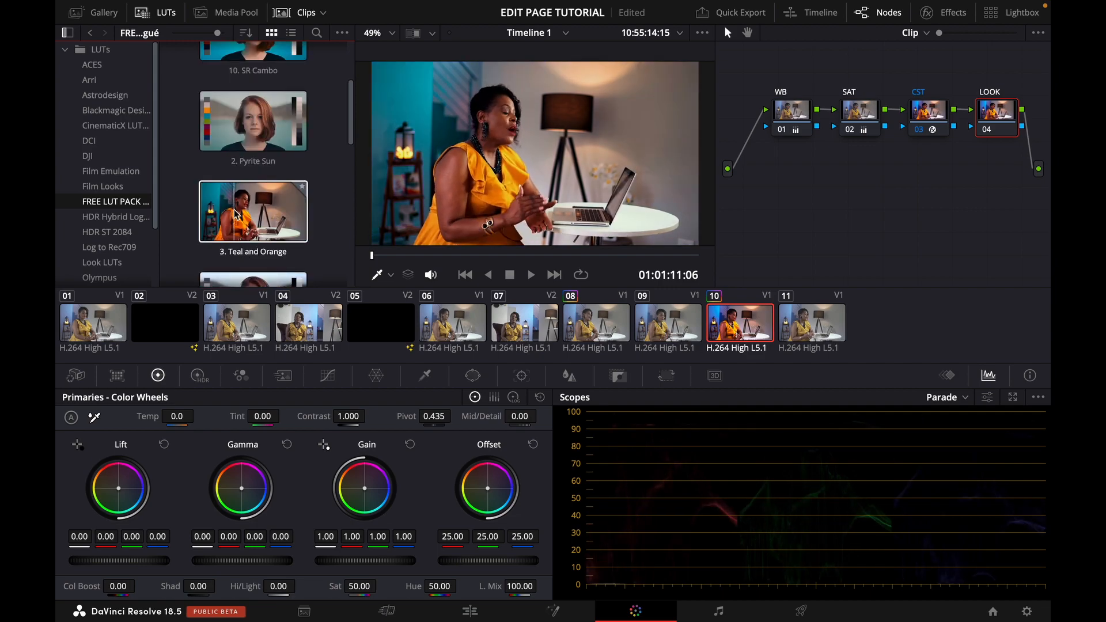
{"action": "scroll", "coordinate": [242, 218], "scroll_direction": "down", "scroll_amount": 3}
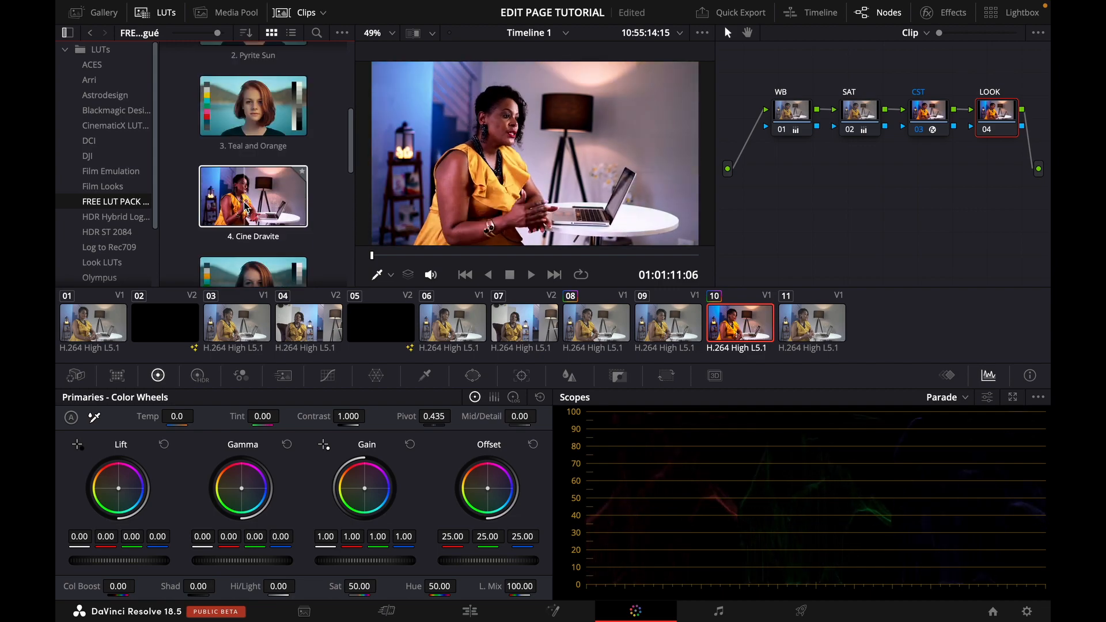
{"action": "scroll", "coordinate": [248, 209], "scroll_direction": "down", "scroll_amount": 2}
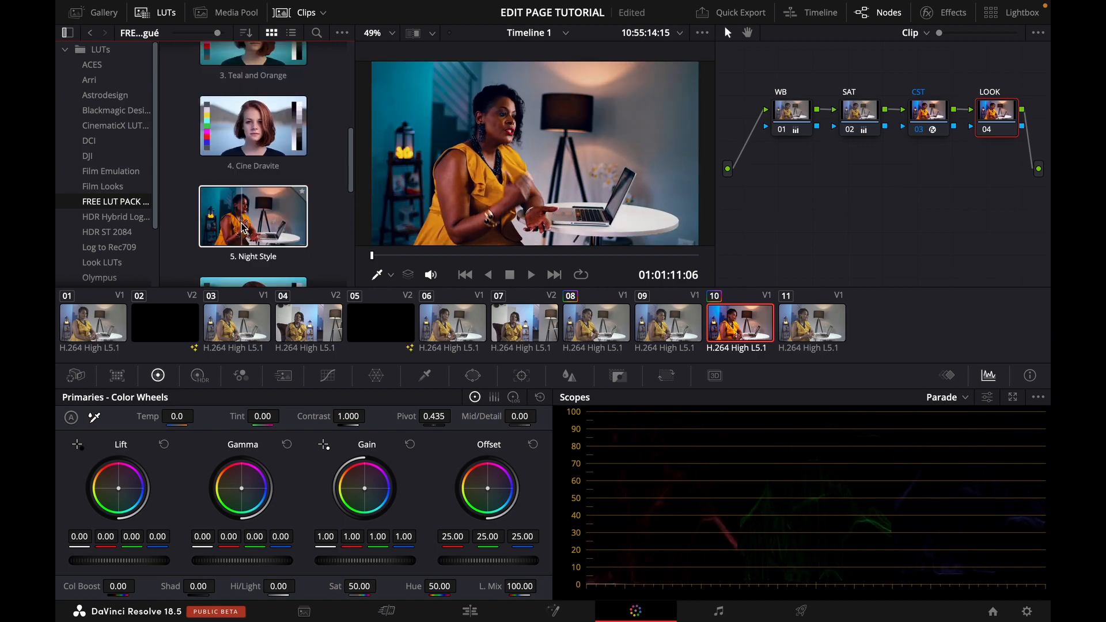
{"action": "scroll", "coordinate": [241, 228], "scroll_direction": "down", "scroll_amount": 5}
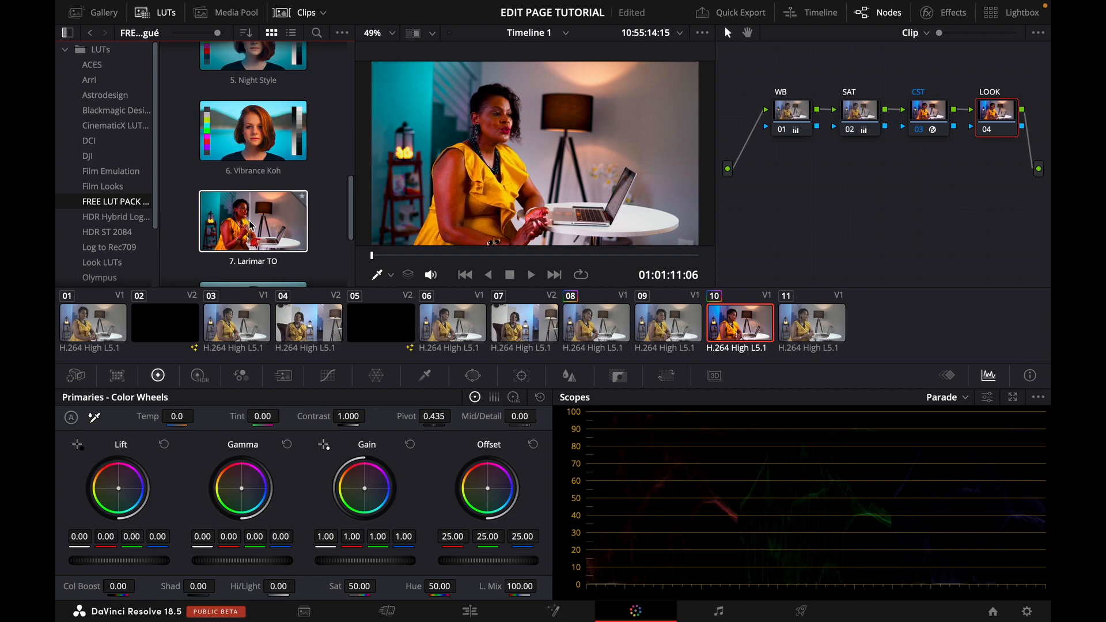
{"action": "scroll", "coordinate": [251, 223], "scroll_direction": "down", "scroll_amount": 2}
{"action": "scroll", "coordinate": [250, 225], "scroll_direction": "up", "scroll_amount": 5}
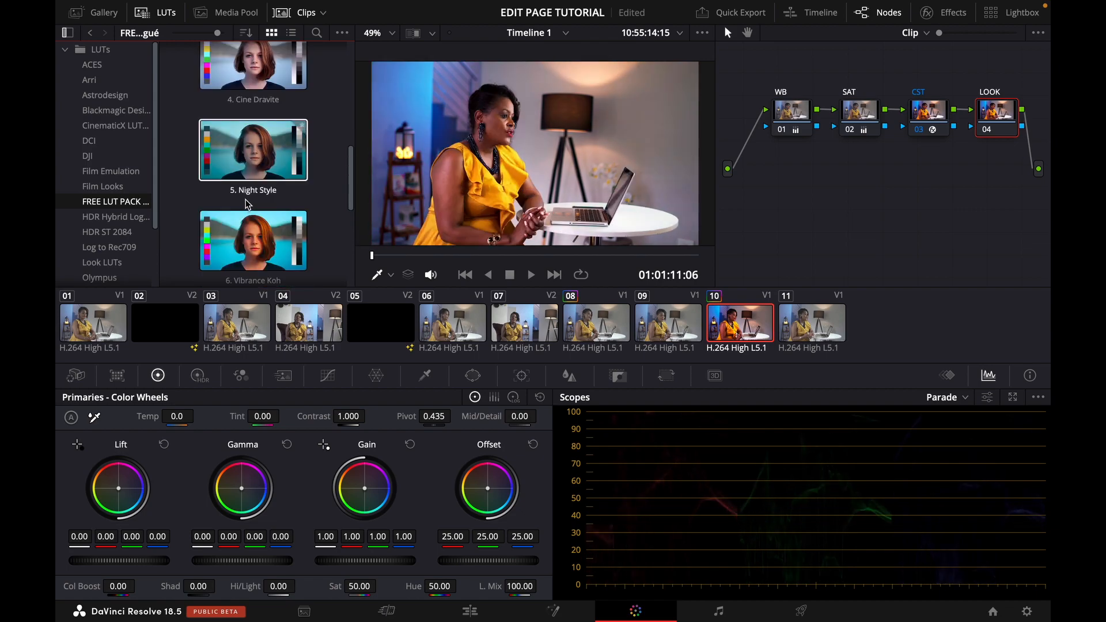
{"action": "scroll", "coordinate": [251, 166], "scroll_direction": "up", "scroll_amount": 4}
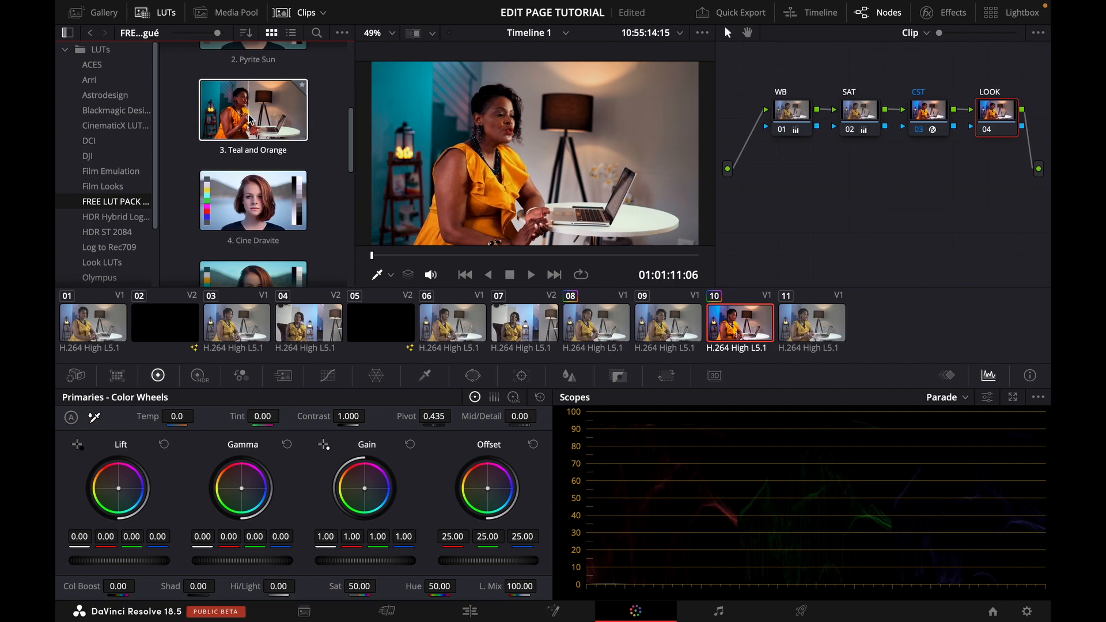
- Apply the "3. Teal and Orange" LUT to the LOOK node
{"action": "left_click", "coordinate": [251, 120]}
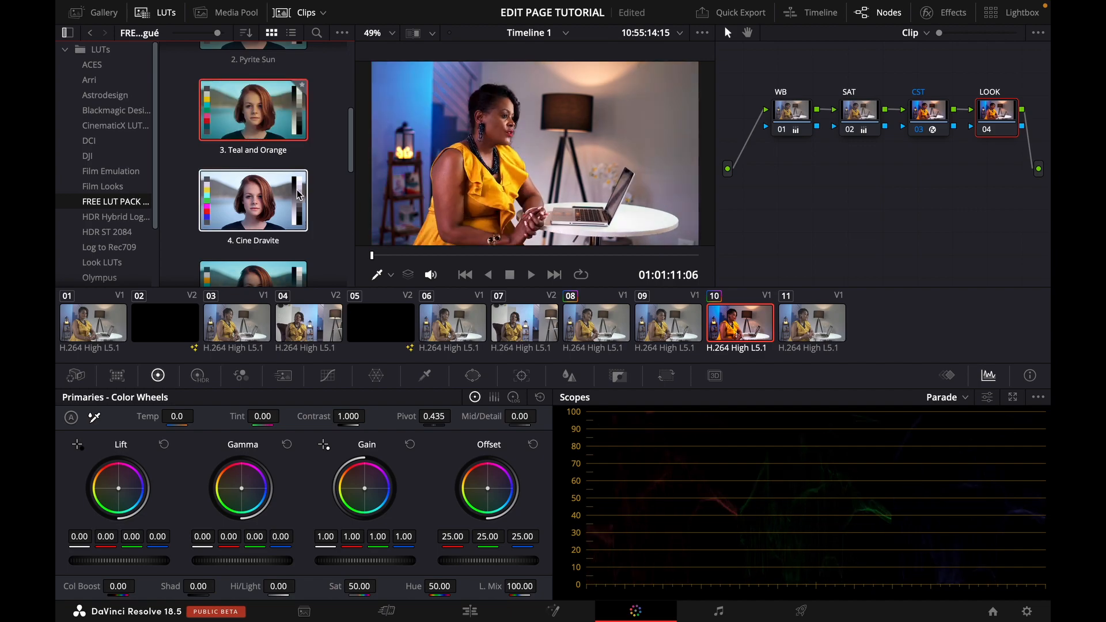
{"action": "double_click", "coordinate": [256, 117]}
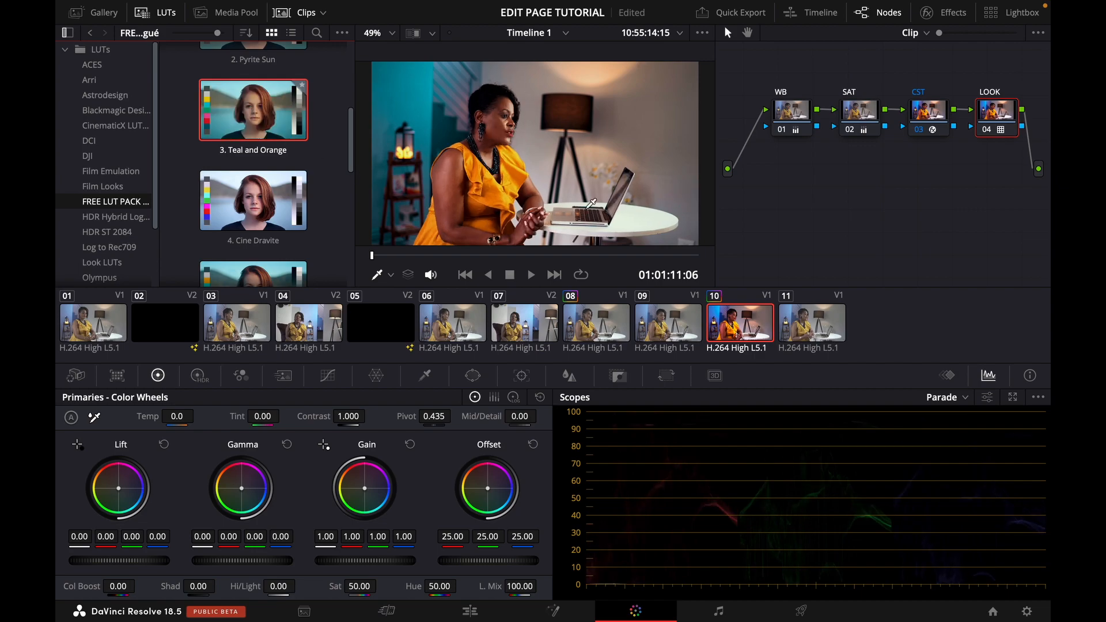
{"action": "left_click", "coordinate": [995, 115]}
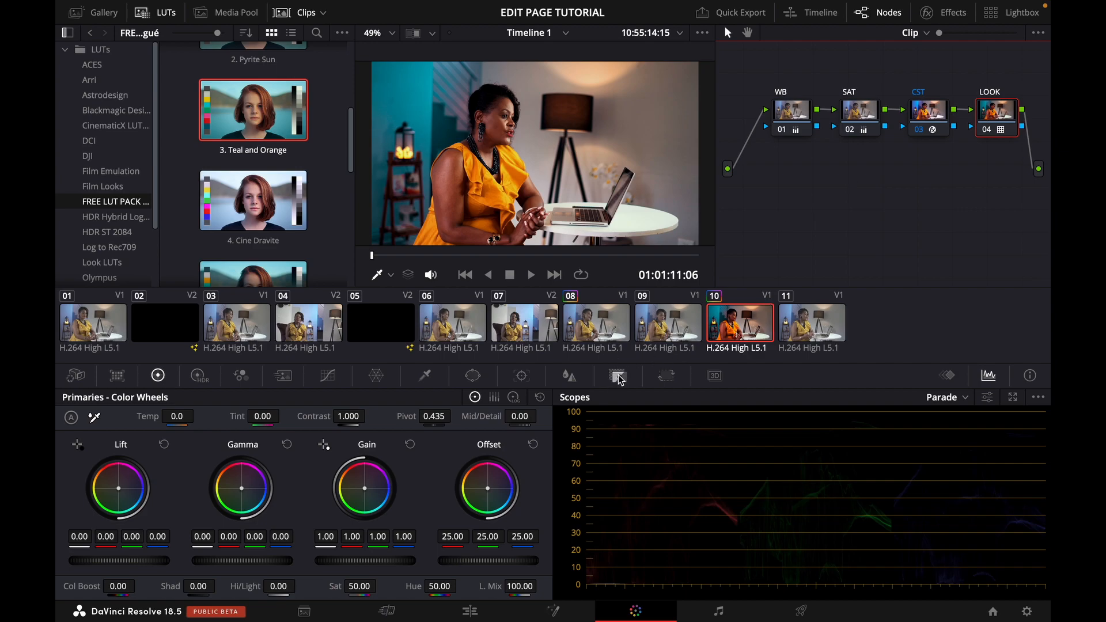
- Reduce the Teal and Orange look's strength by setting the LOOK node's Key Output Gain to about 0.449
{"action": "left_click", "coordinate": [619, 376]}
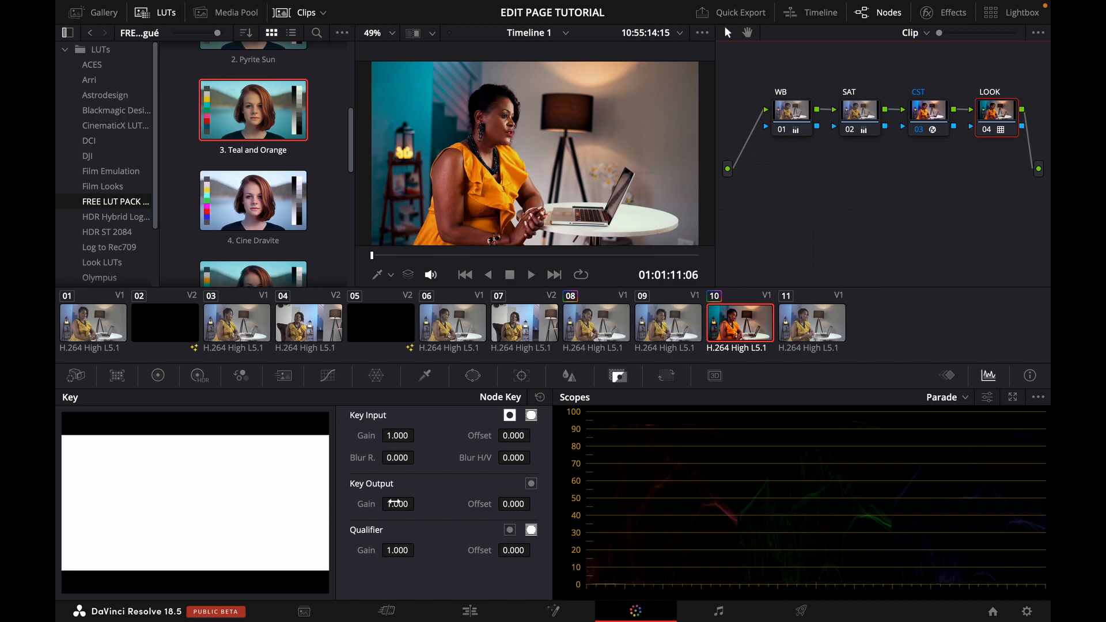
{"action": "left_click_drag", "start_coordinate": [395, 502], "coordinate": [542, 310]}
{"action": "double_click", "coordinate": [371, 506]}
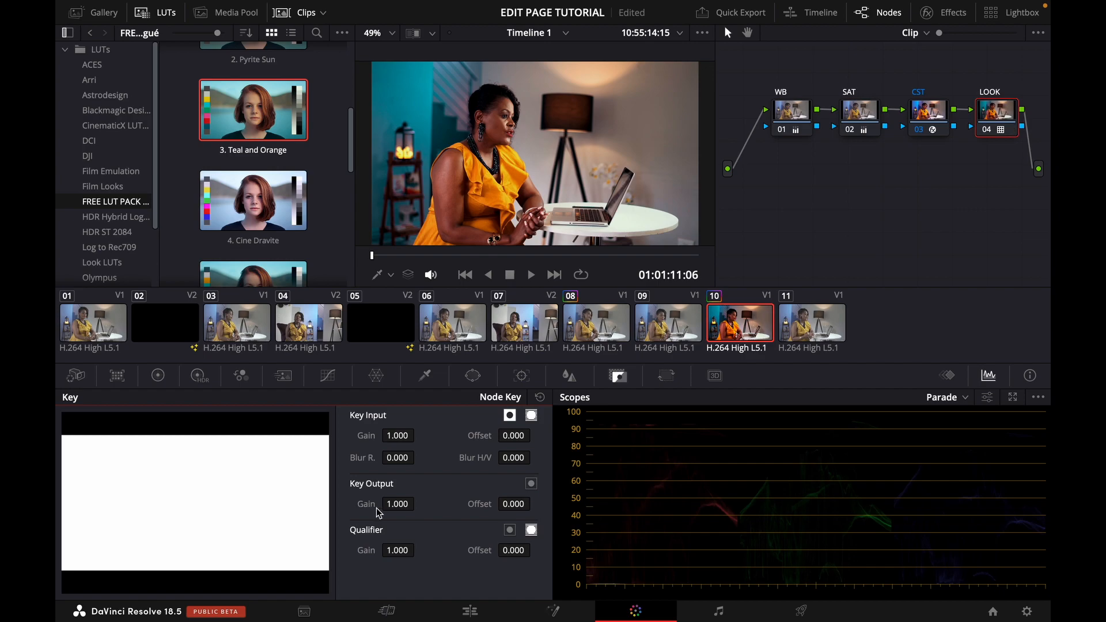
{"action": "left_click_drag", "start_coordinate": [403, 505], "coordinate": [154, 498]}
{"action": "left_click_drag", "start_coordinate": [397, 504], "coordinate": [270, 481]}
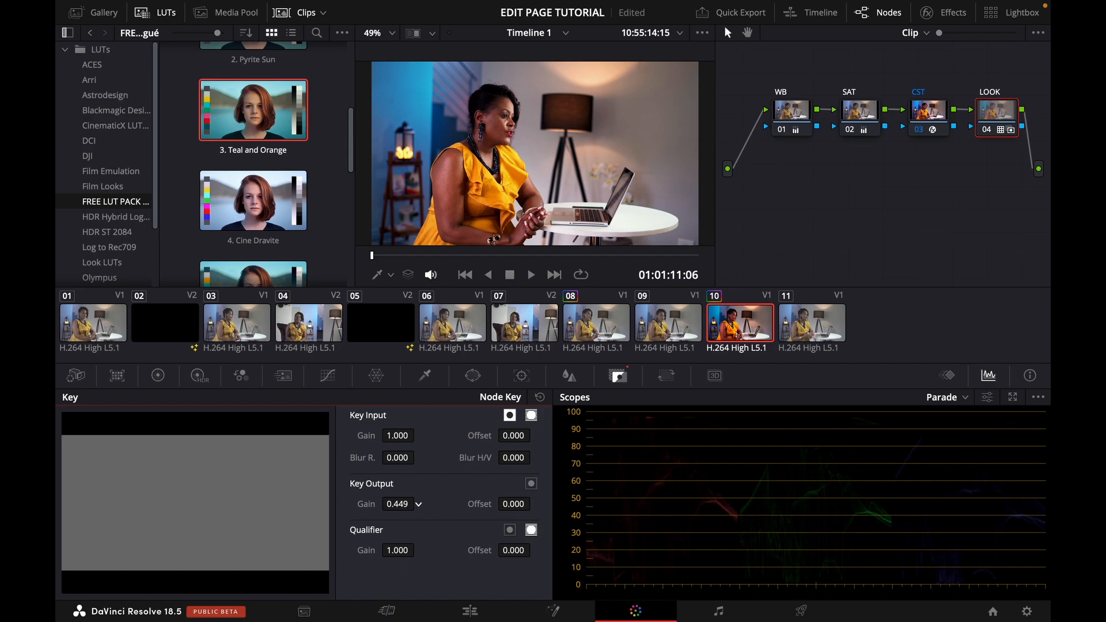
- Toggle the LOOK node off and on to compare the clip with and without the softened LUT
{"action": "left_click", "coordinate": [989, 133]}
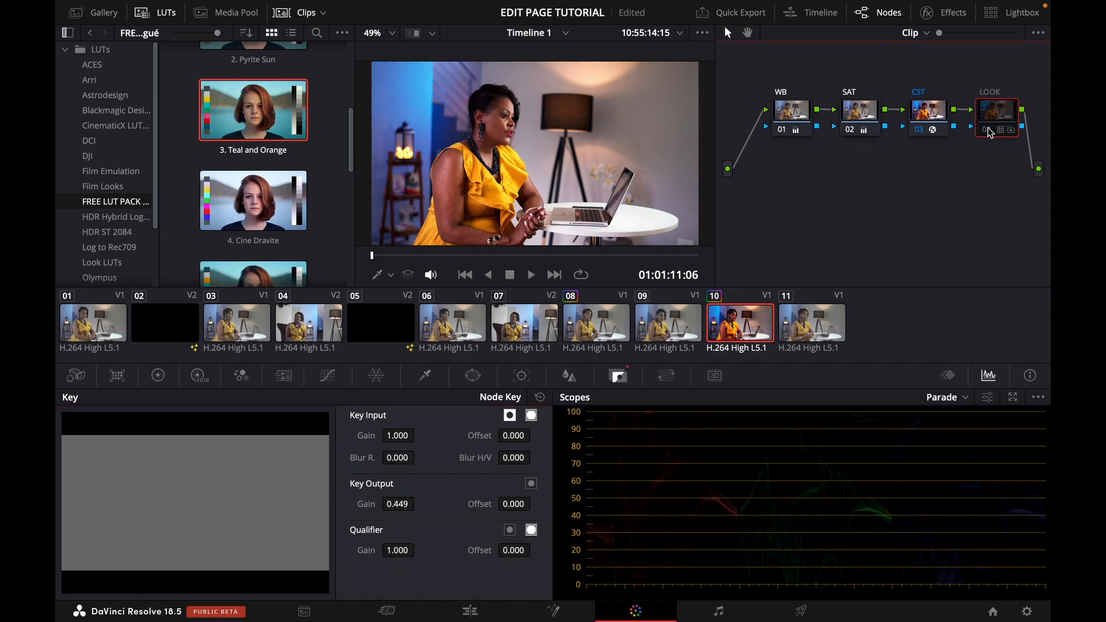
{"action": "left_click", "coordinate": [990, 132]}
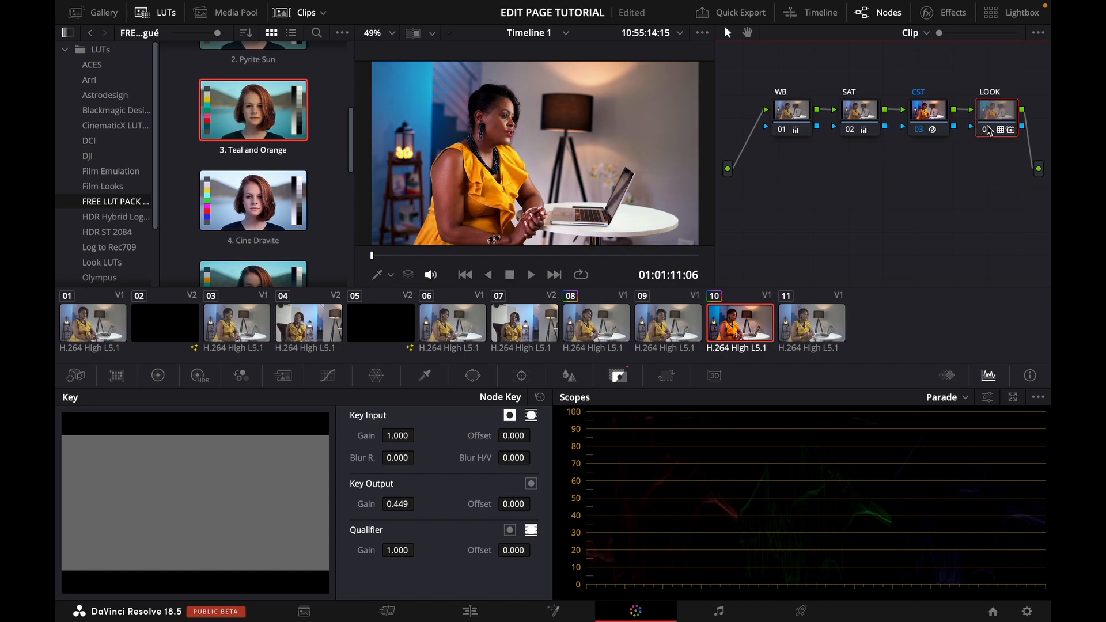
{"action": "left_click", "coordinate": [988, 132]}
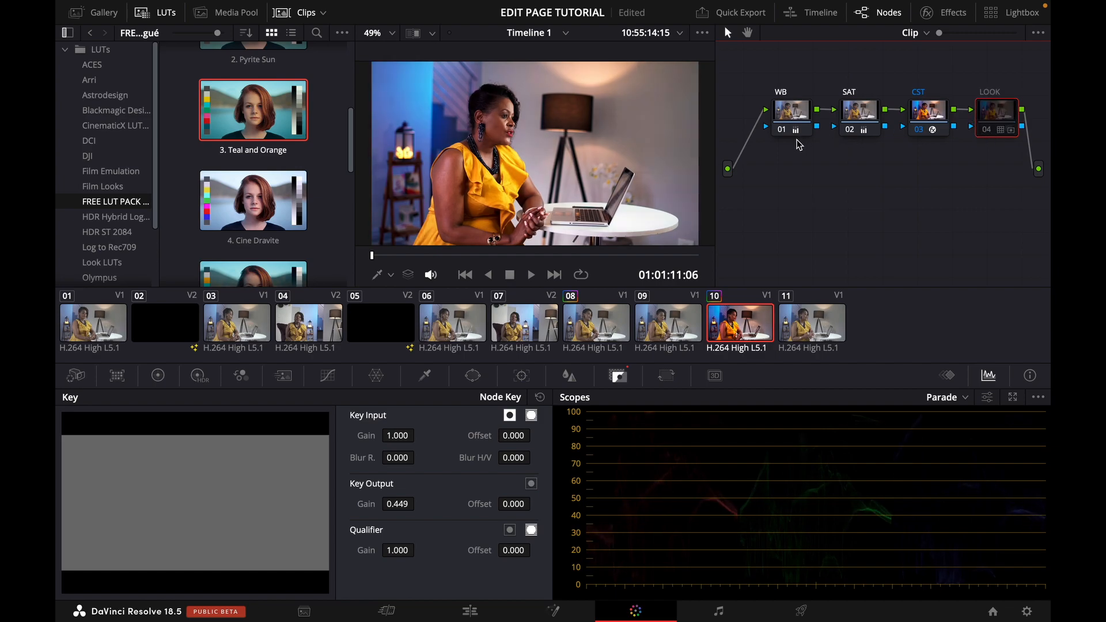
{"action": "left_click", "coordinate": [987, 132]}
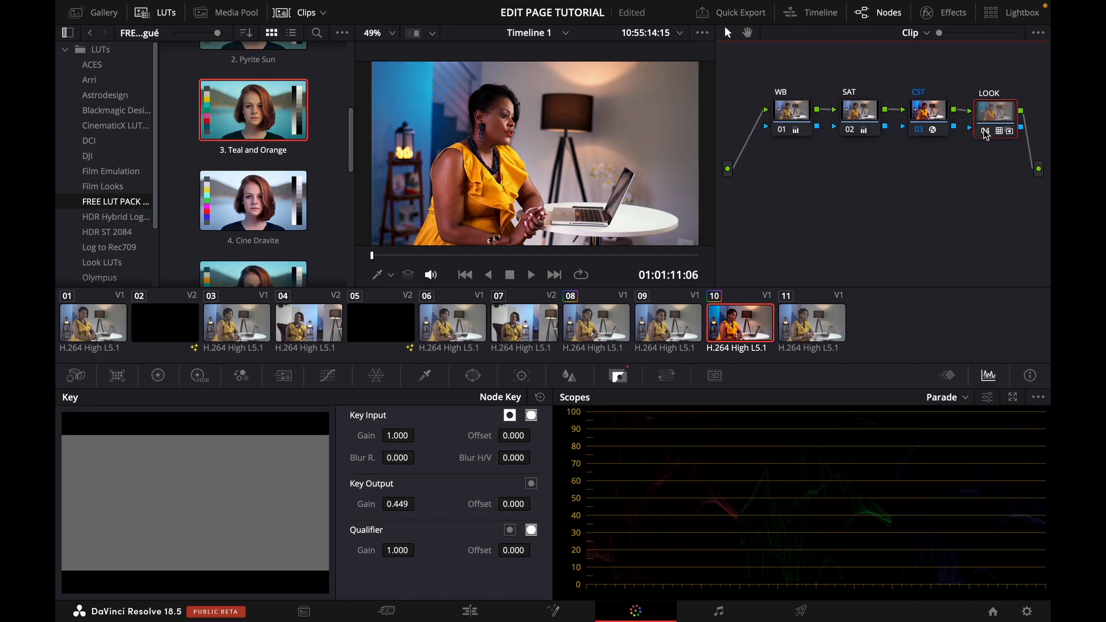
{"action": "left_click", "coordinate": [983, 131]}
- Bypass all color grades and Fusion effects to compare clip 10's finished grade with the original footage
{"action": "left_click", "coordinate": [949, 15]}
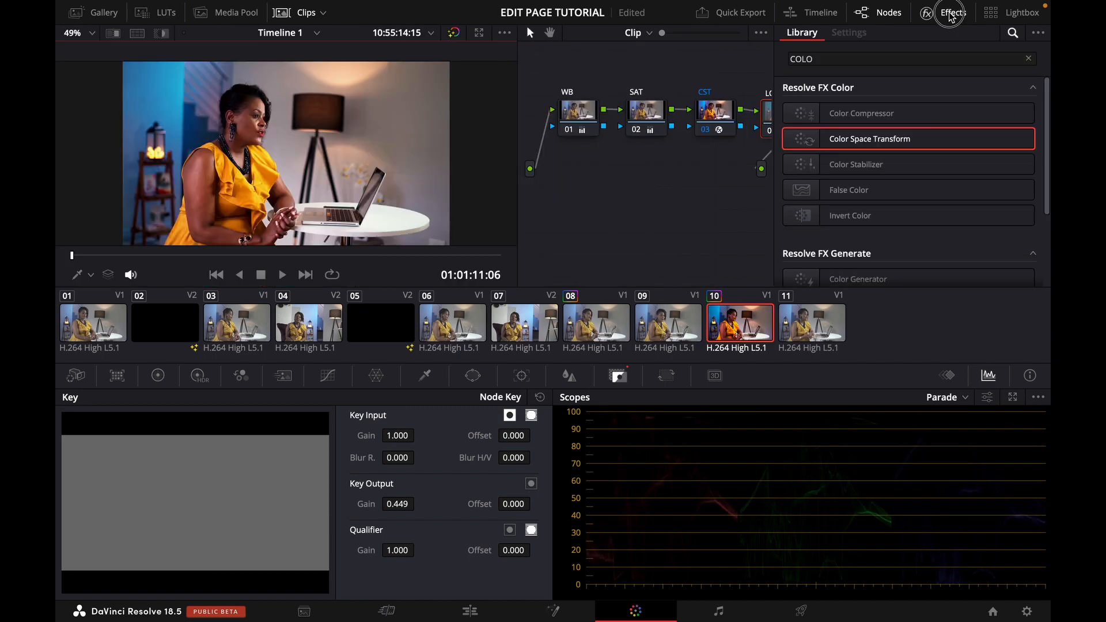
{"action": "left_click", "coordinate": [949, 14]}
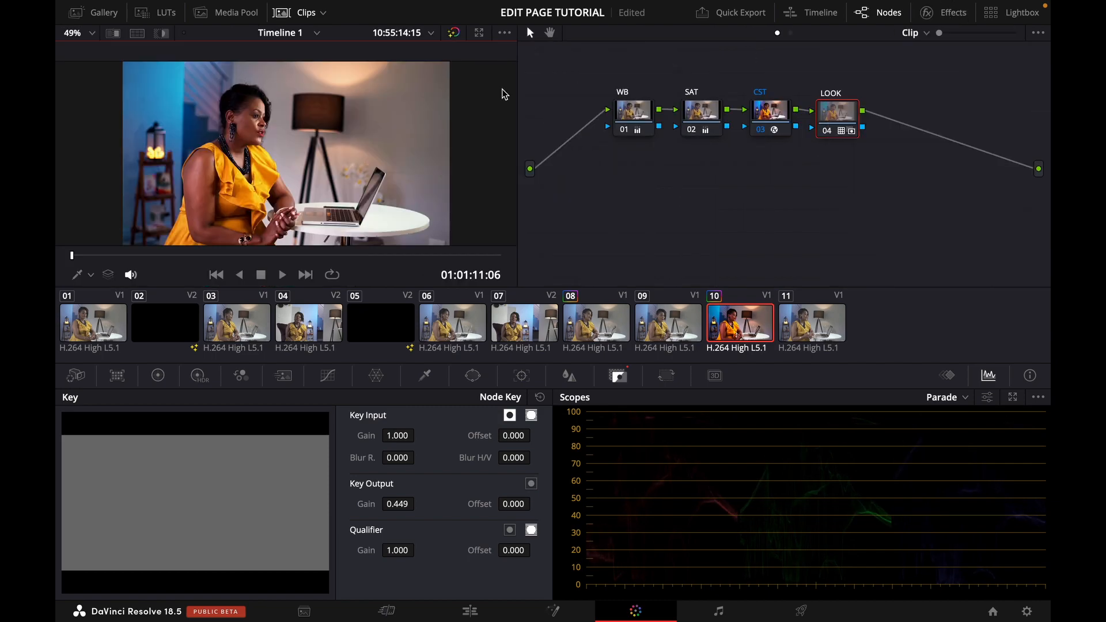
{"action": "left_click", "coordinate": [455, 34]}
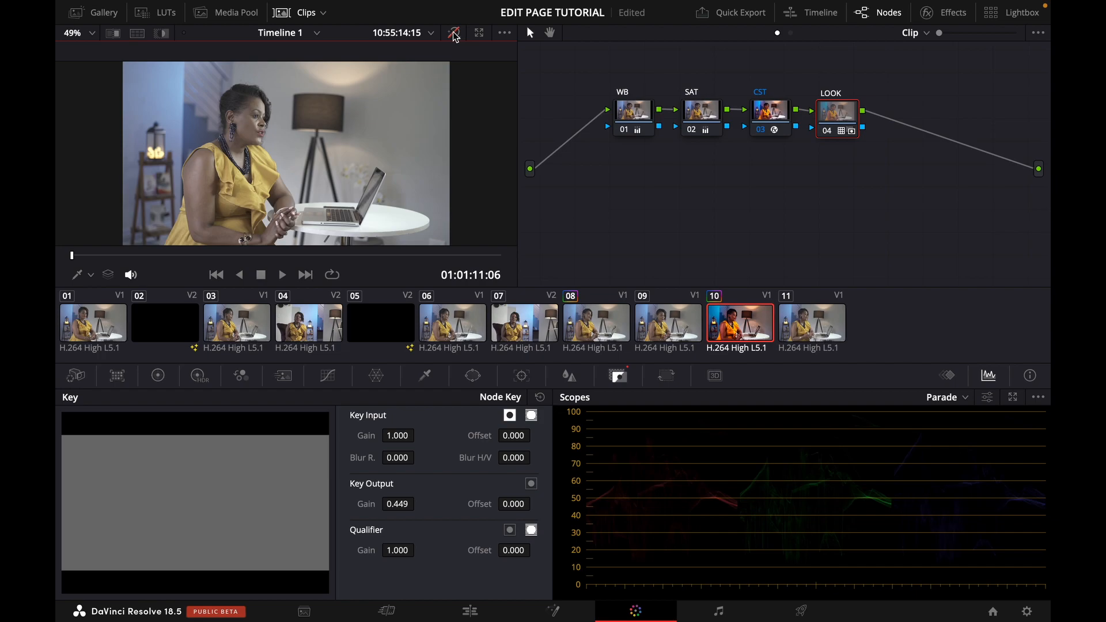
{"action": "left_click", "coordinate": [454, 33]}
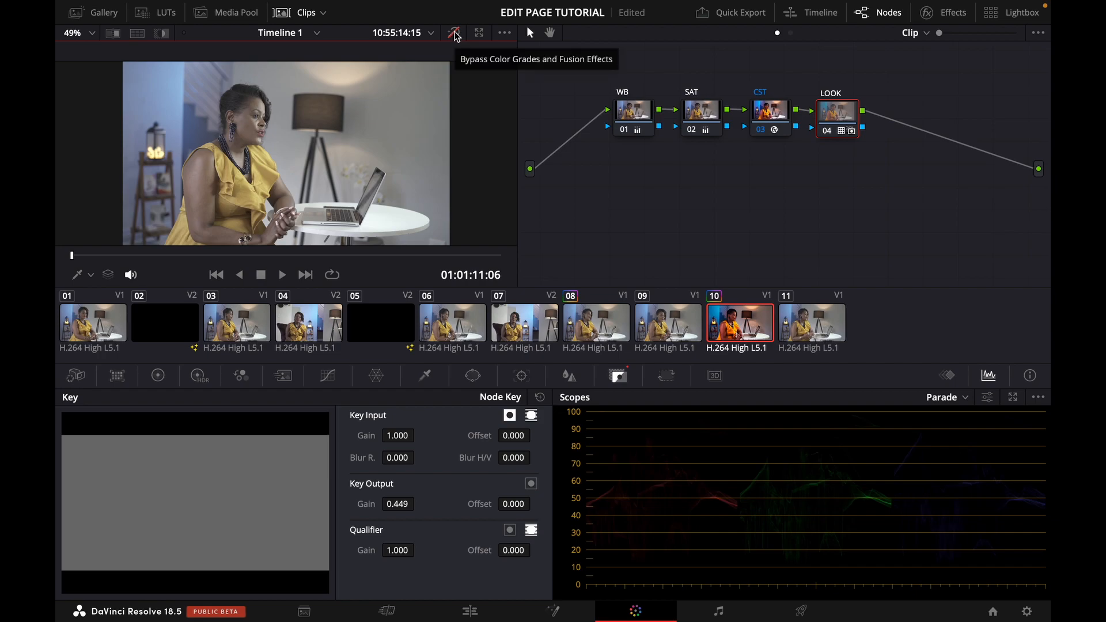